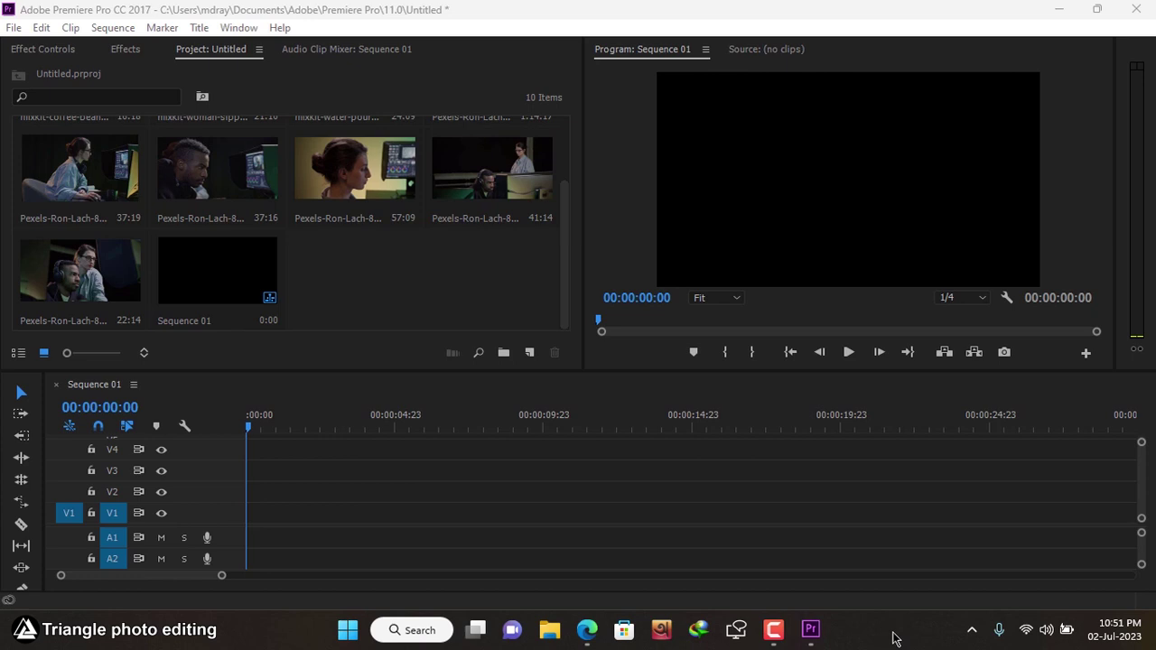
Stack clips 8103052, 8103047, 8100341 and 8100340 on tracks V1 to V4, all starting at the beginning of the sequence.
{"action": "left_click", "coordinate": [567, 320]}
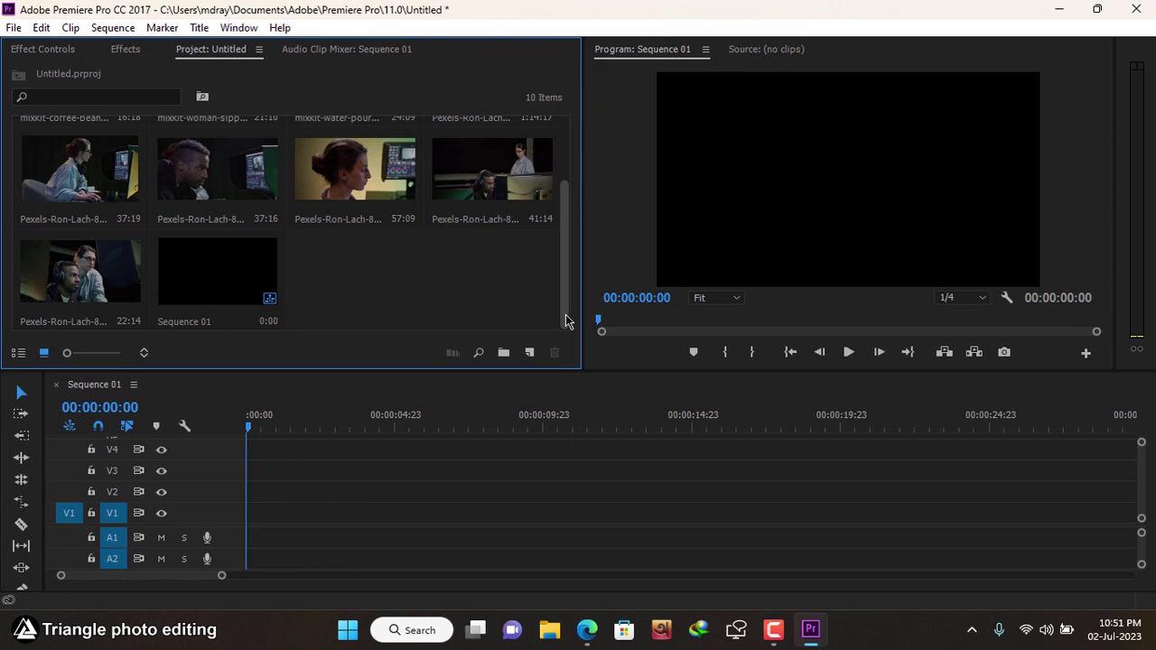
{"action": "left_click_drag", "start_coordinate": [565, 310], "coordinate": [571, 212]}
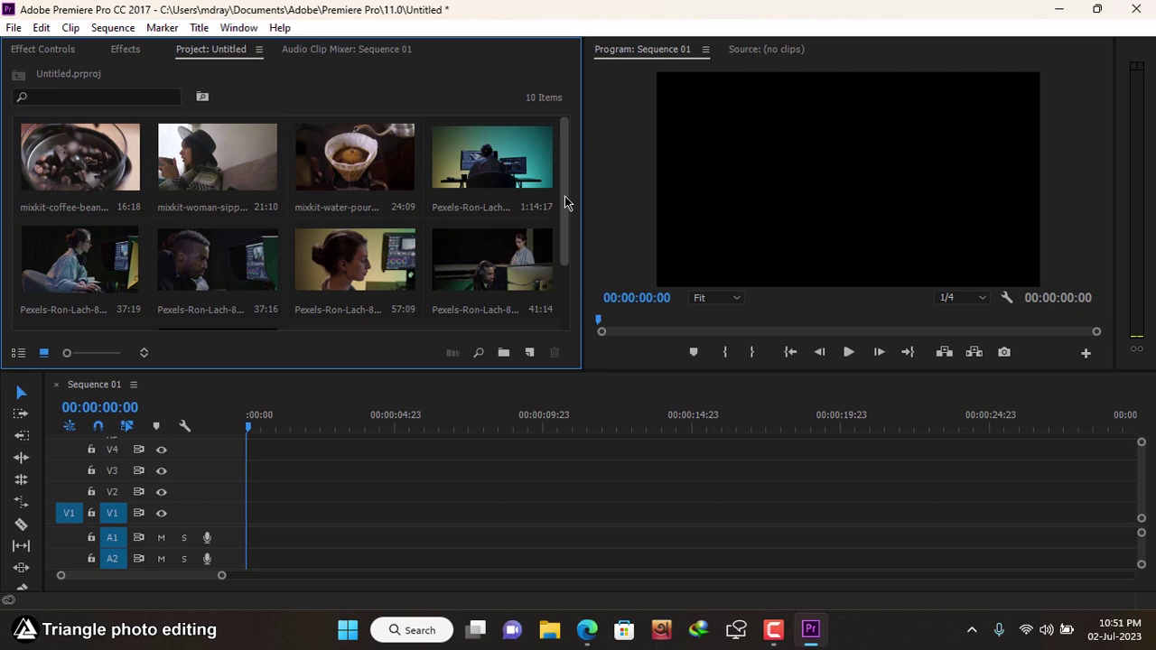
{"action": "left_click_drag", "start_coordinate": [564, 196], "coordinate": [564, 241]}
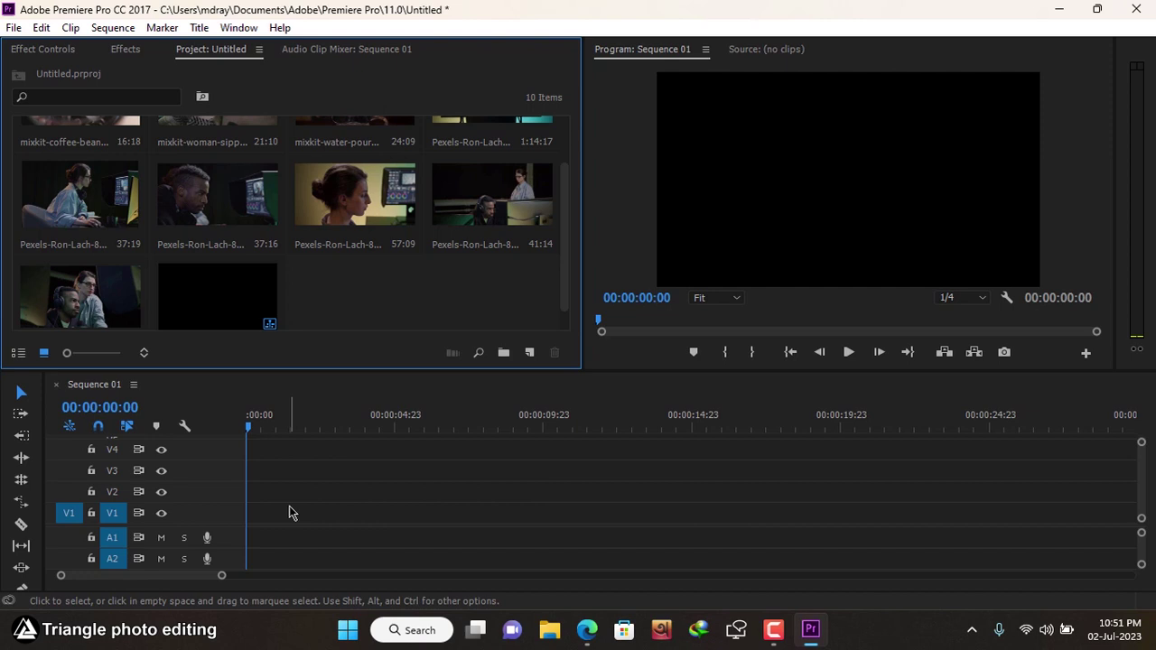
{"action": "left_click", "coordinate": [73, 303]}
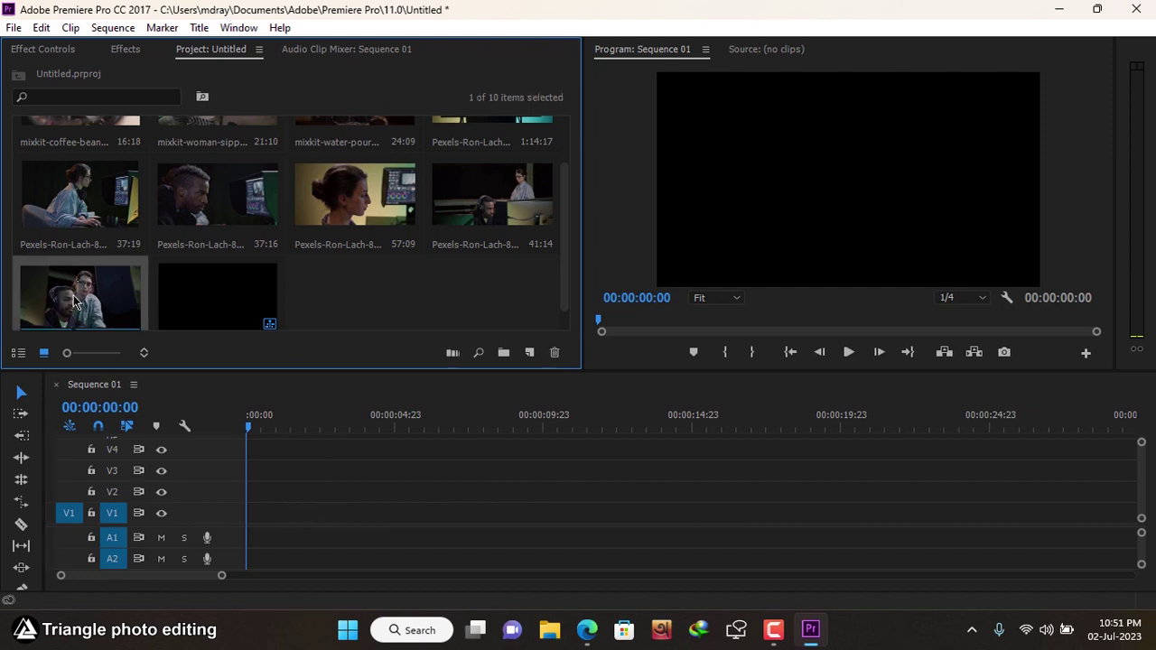
{"action": "left_click_drag", "start_coordinate": [73, 295], "coordinate": [345, 510]}
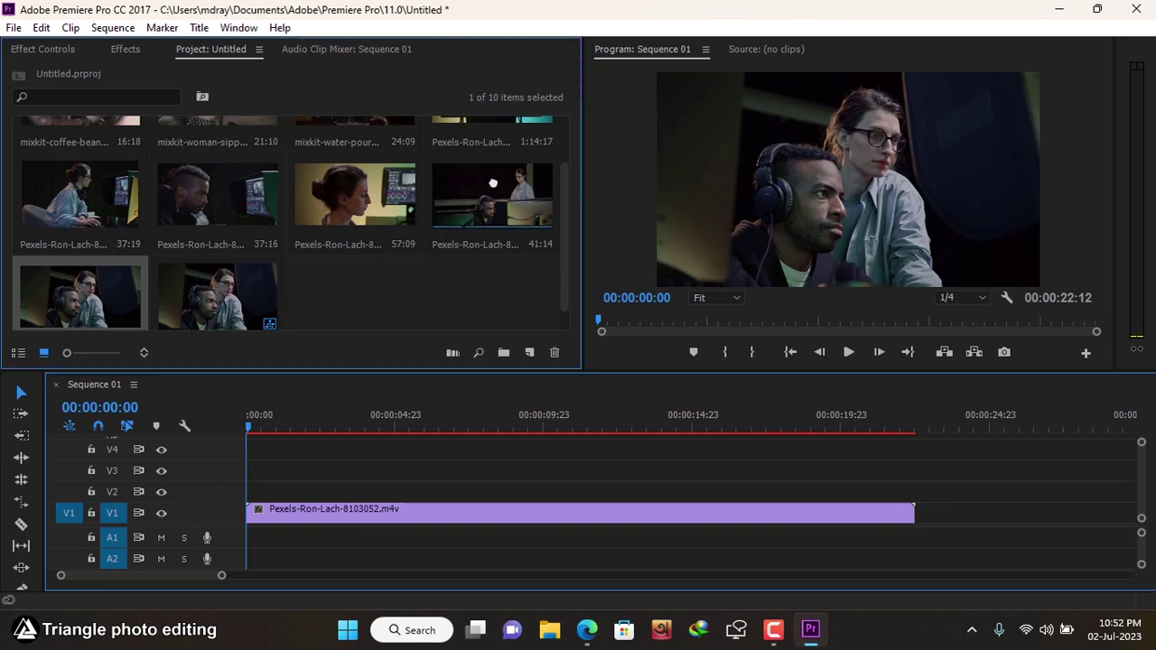
{"action": "left_click_drag", "start_coordinate": [492, 183], "coordinate": [270, 492]}
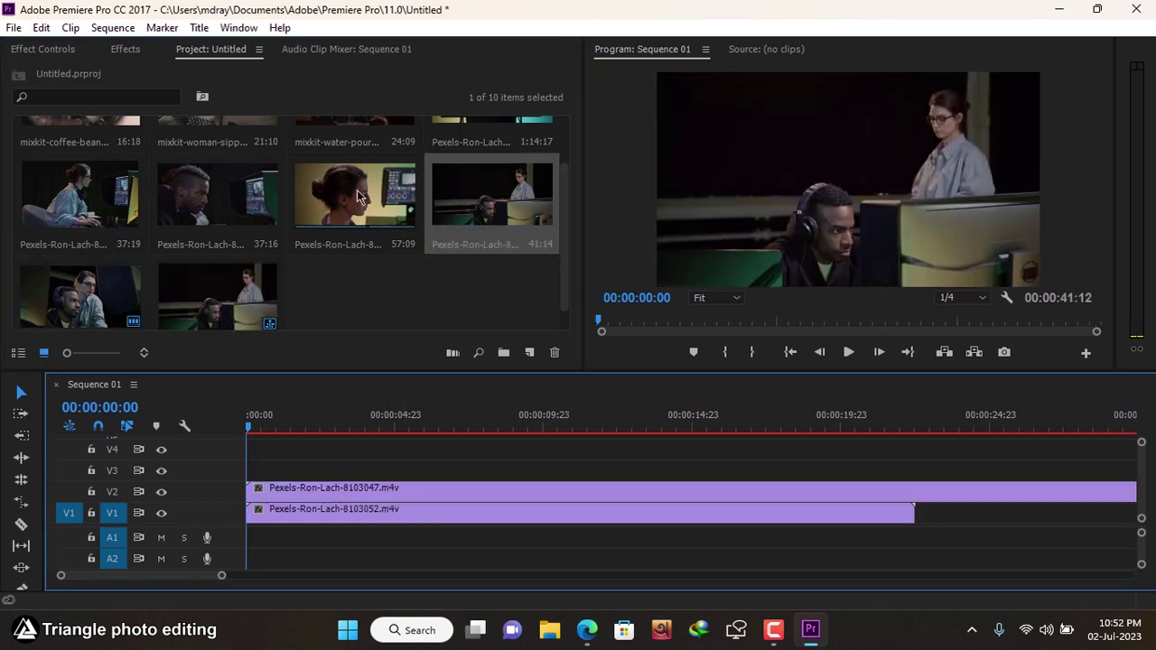
{"action": "left_click", "coordinate": [217, 195]}
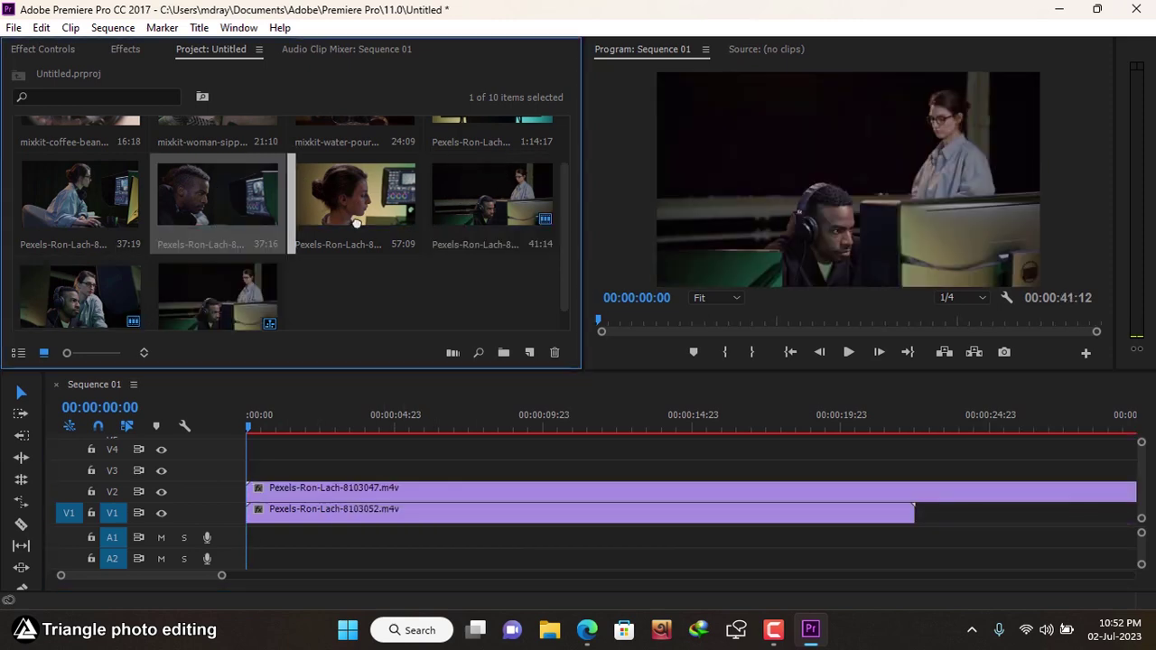
{"action": "left_click_drag", "start_coordinate": [357, 222], "coordinate": [251, 467]}
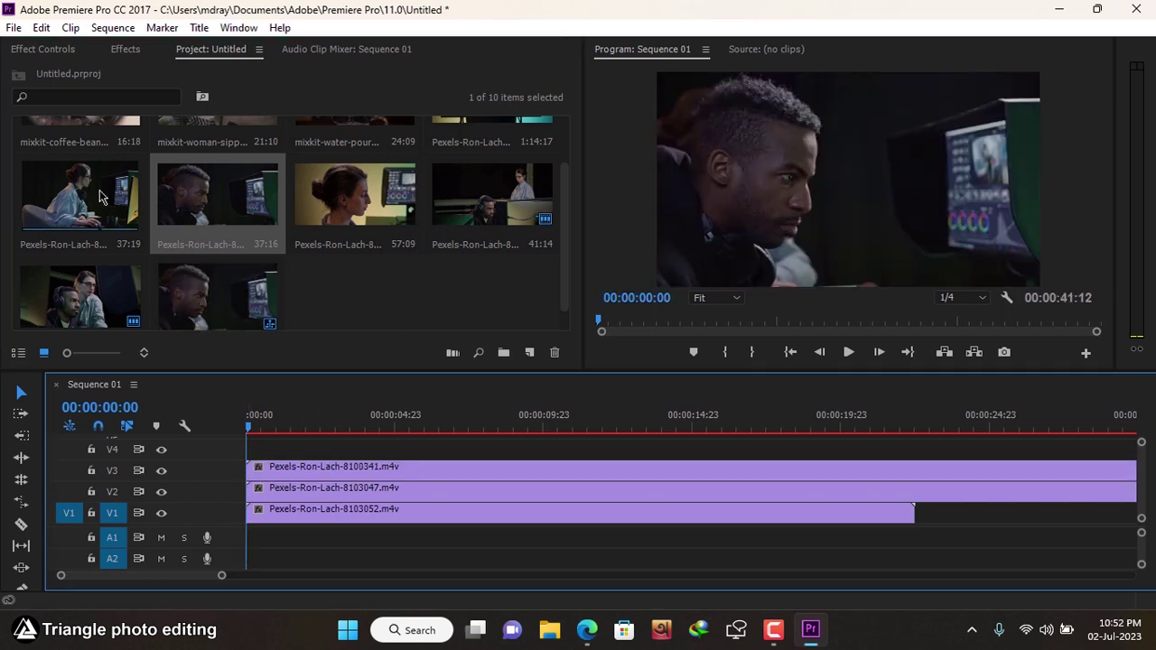
{"action": "left_click_drag", "start_coordinate": [72, 194], "coordinate": [245, 458]}
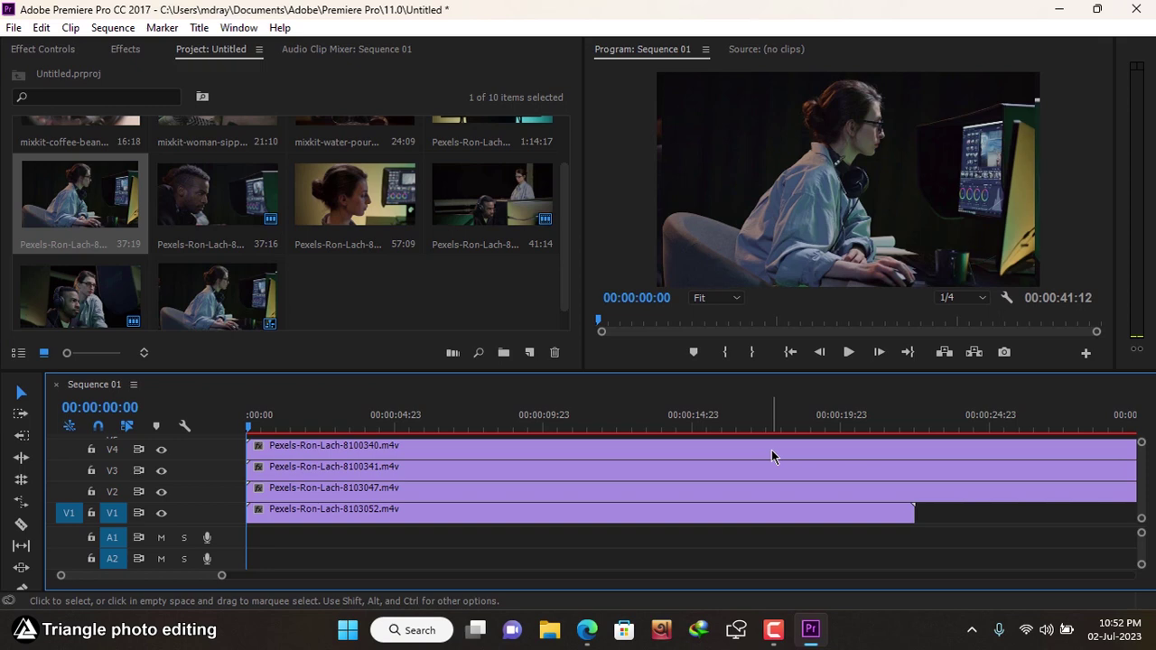
Cut the clips on V2, V3 and V4 at the end of the V1 clip and delete the excess parts.
{"action": "left_click_drag", "start_coordinate": [224, 579], "coordinate": [400, 579]}
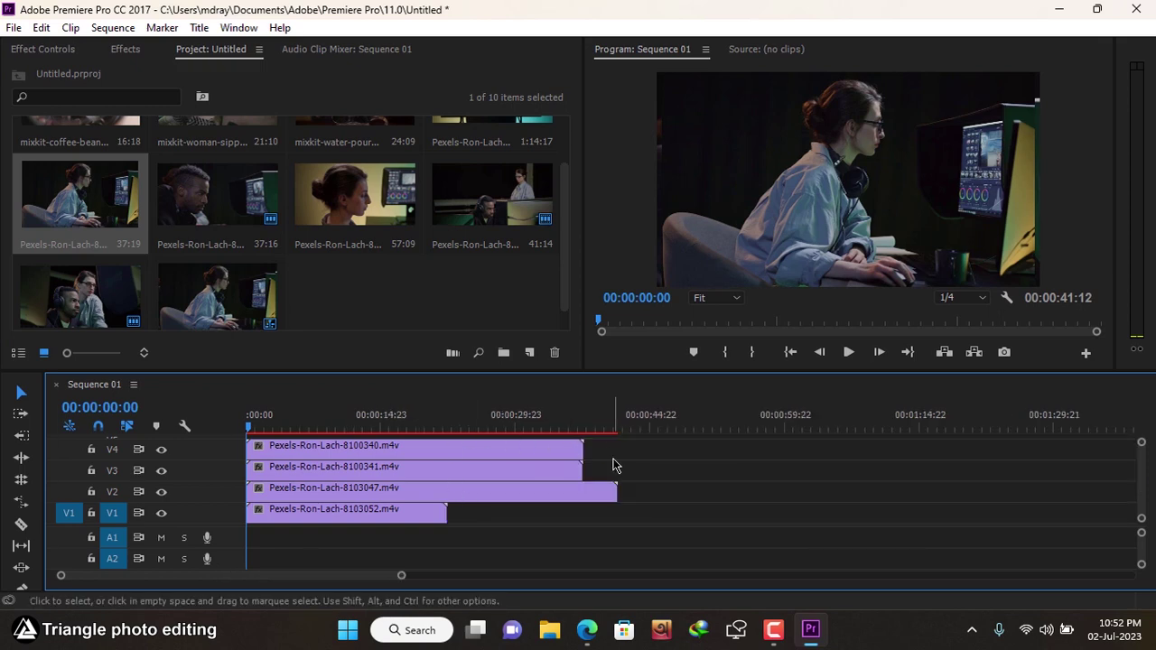
{"action": "key", "text": "c"}
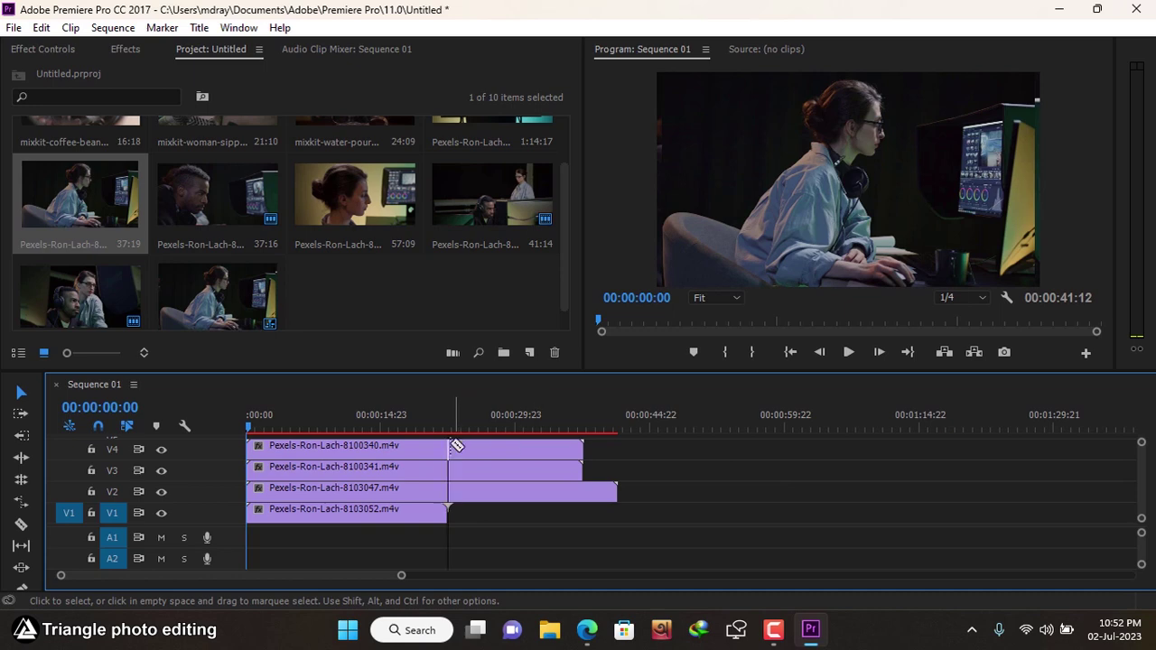
{"action": "left_click", "coordinate": [452, 446]}
{"action": "left_click", "coordinate": [454, 467]}
{"action": "left_click", "coordinate": [456, 488]}
{"action": "key", "text": "v"}
{"action": "left_click_drag", "start_coordinate": [503, 519], "coordinate": [519, 443]}
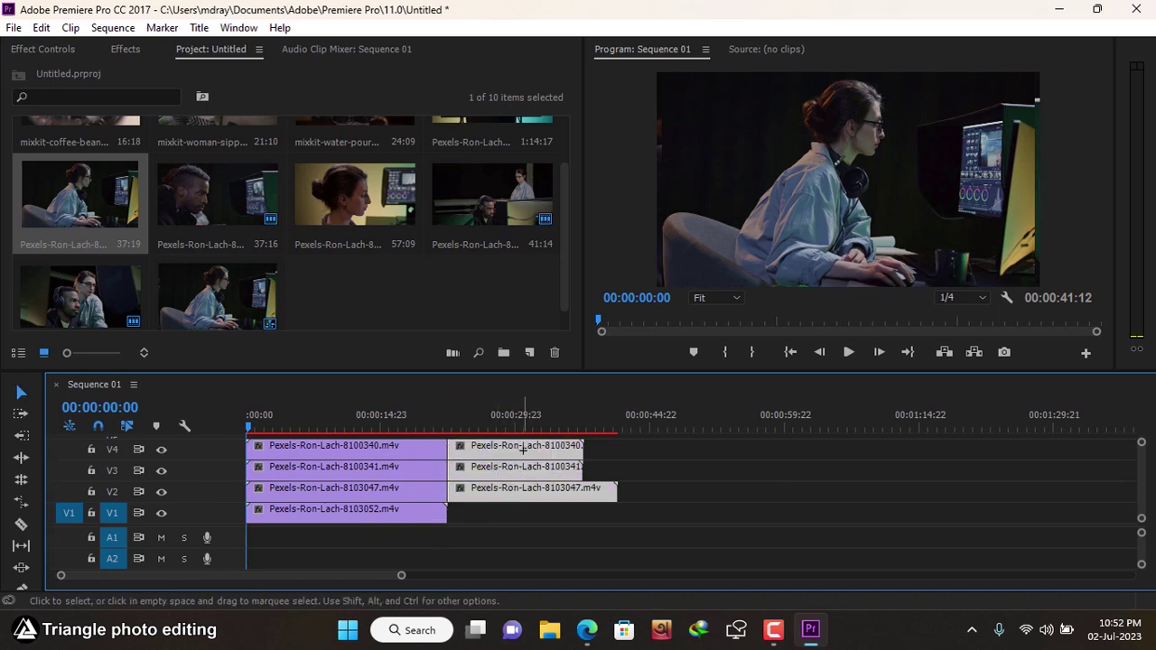
{"action": "key", "text": "Delete"}
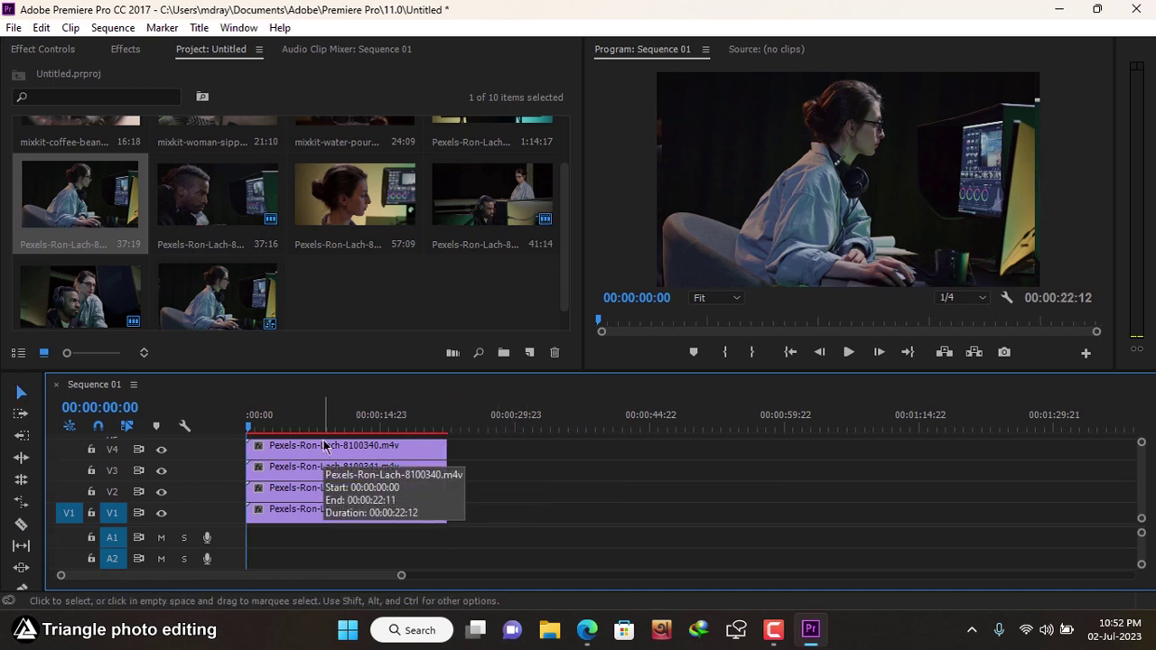
Set the V4 clip's scale to 50 and its position to 301, 178 for the upper-left quarter of the frame.
{"action": "left_click", "coordinate": [298, 452]}
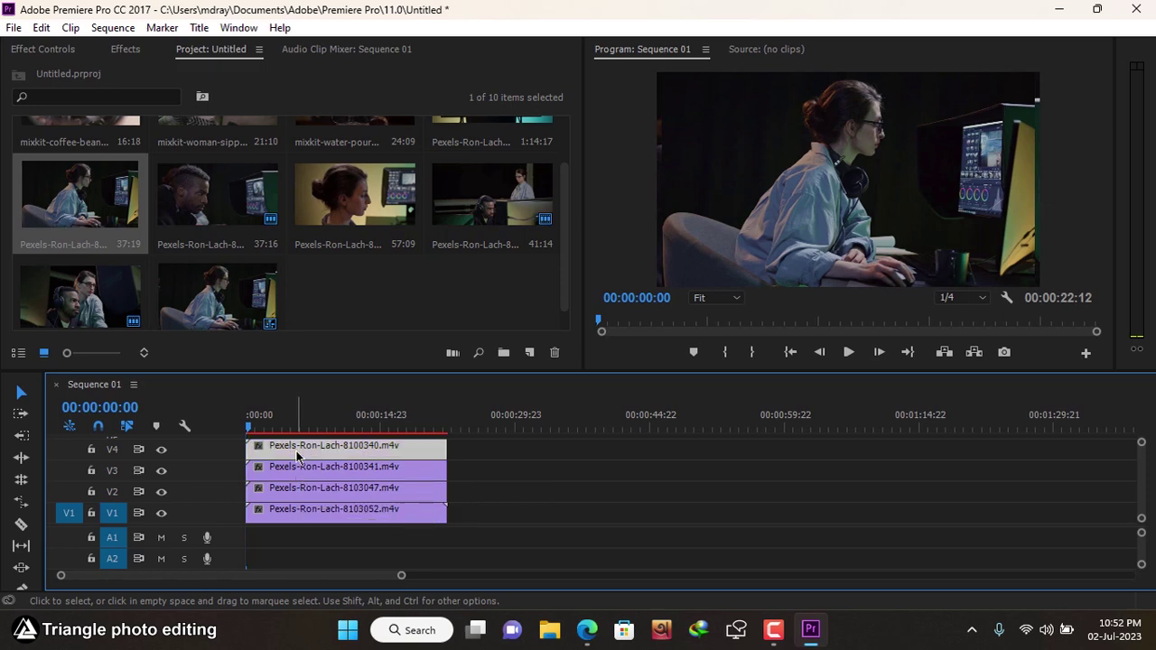
{"action": "left_click", "coordinate": [42, 49]}
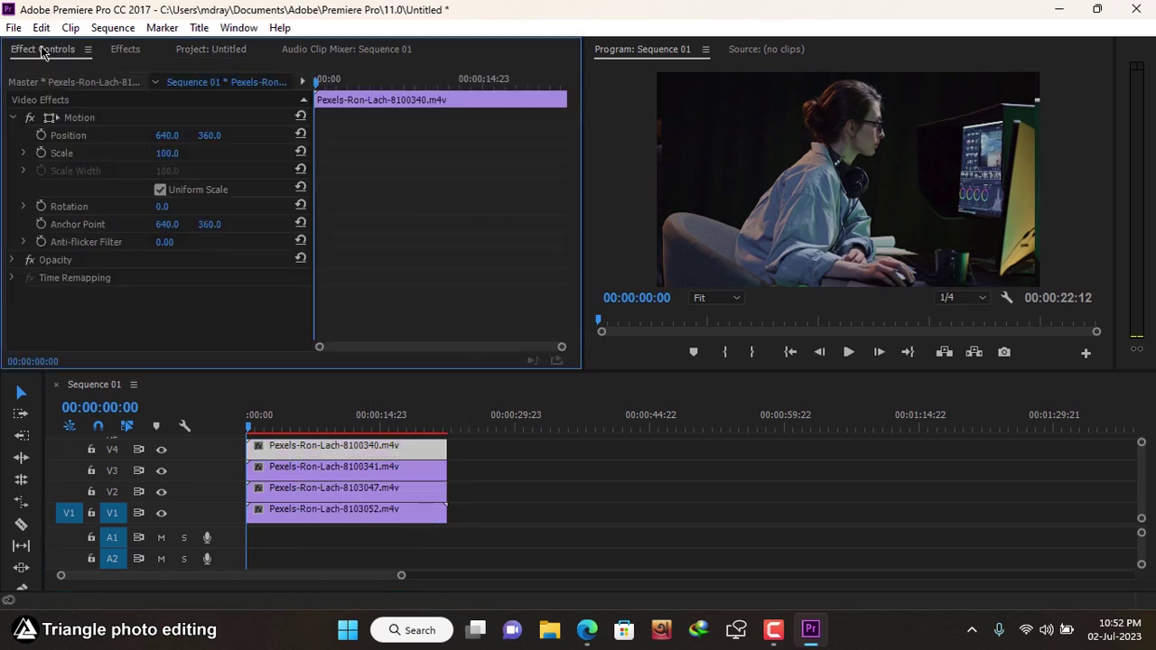
{"action": "left_click", "coordinate": [169, 153]}
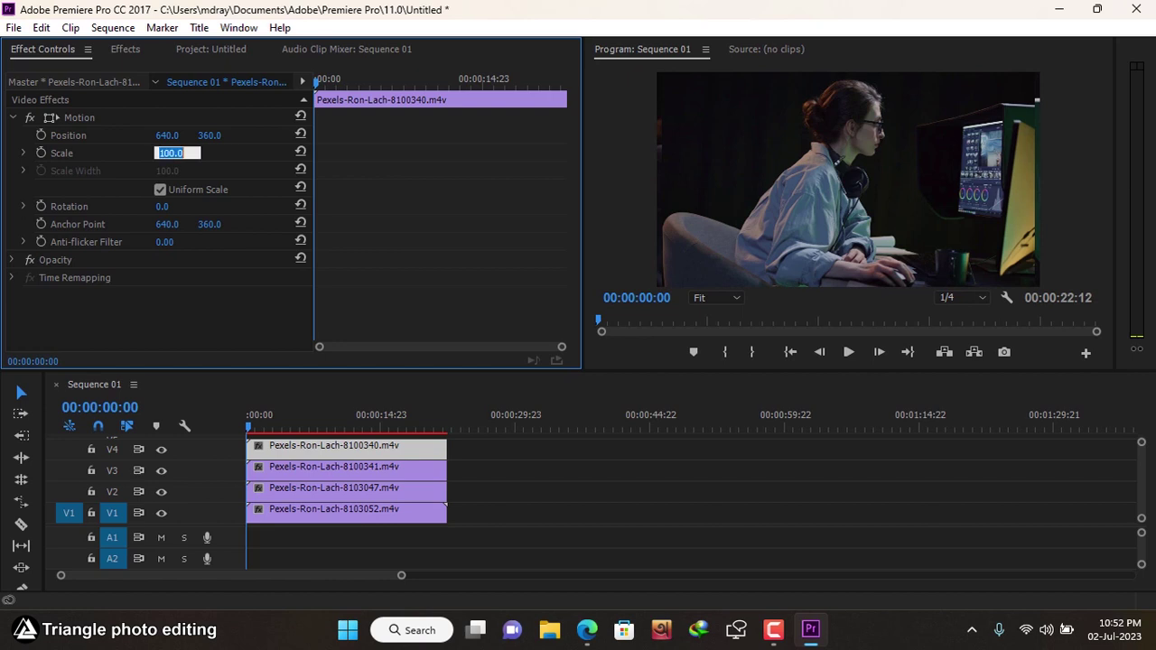
{"action": "type", "text": "50"}
{"action": "key", "text": "Return"}
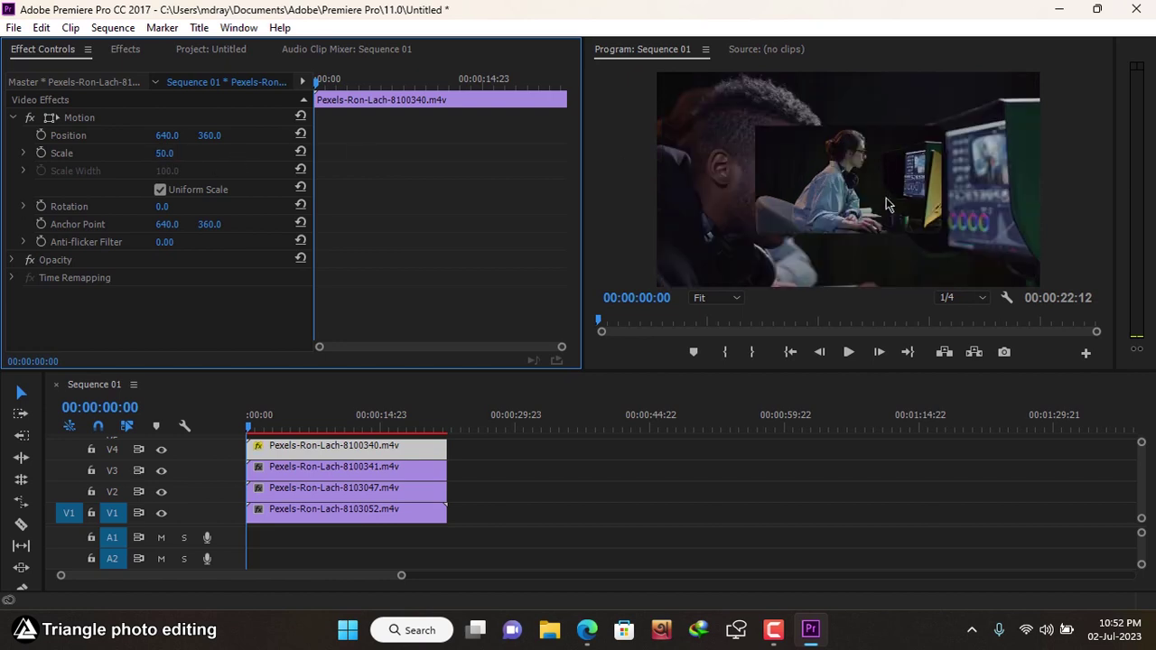
{"action": "left_click_drag", "start_coordinate": [169, 136], "coordinate": [1, 136]}
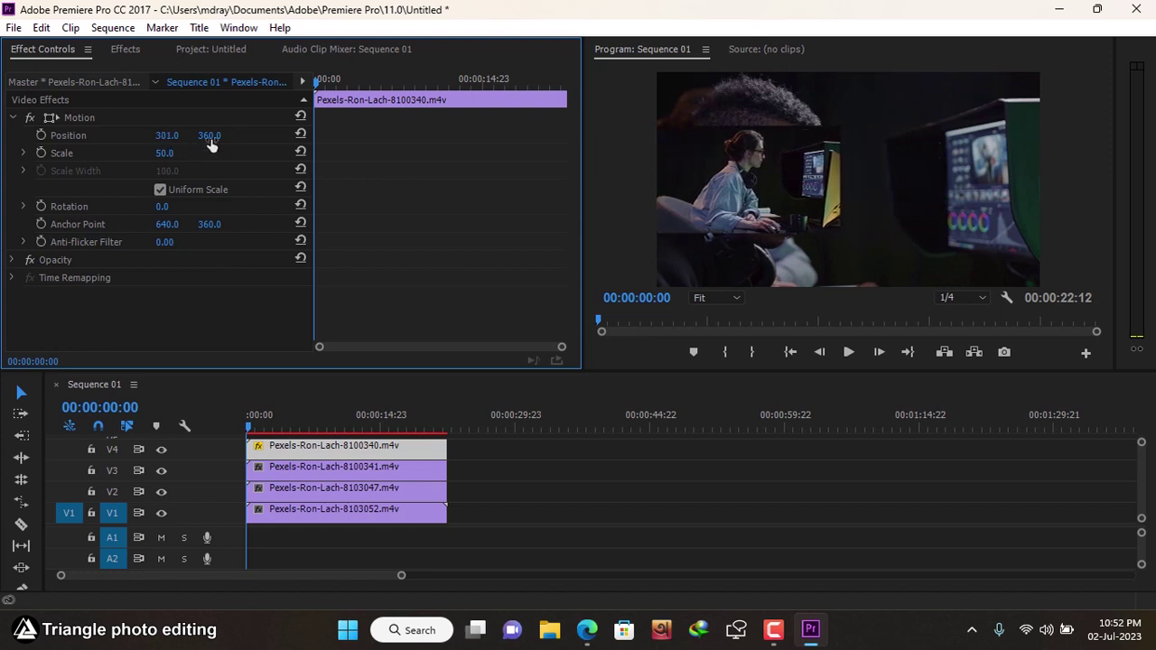
{"action": "left_click_drag", "start_coordinate": [210, 137], "coordinate": [108, 137]}
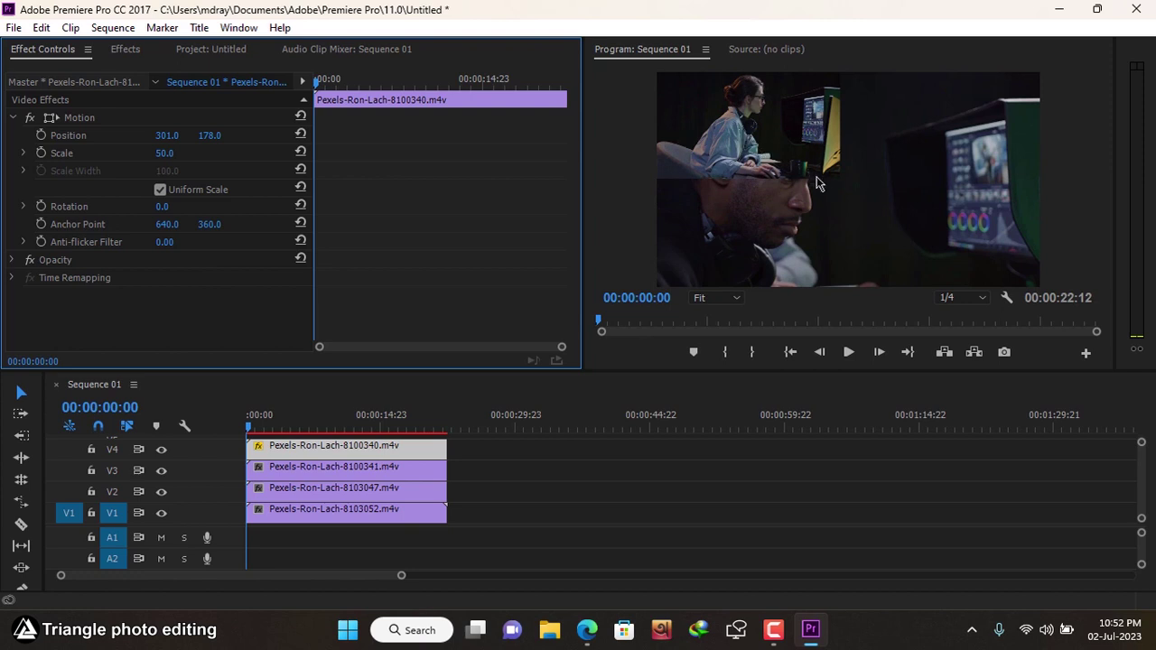
Set the V3 clip's scale to 50 and its position to 967, 176 for the upper-right quarter of the frame.
{"action": "left_click", "coordinate": [307, 474]}
{"action": "left_click", "coordinate": [167, 153]}
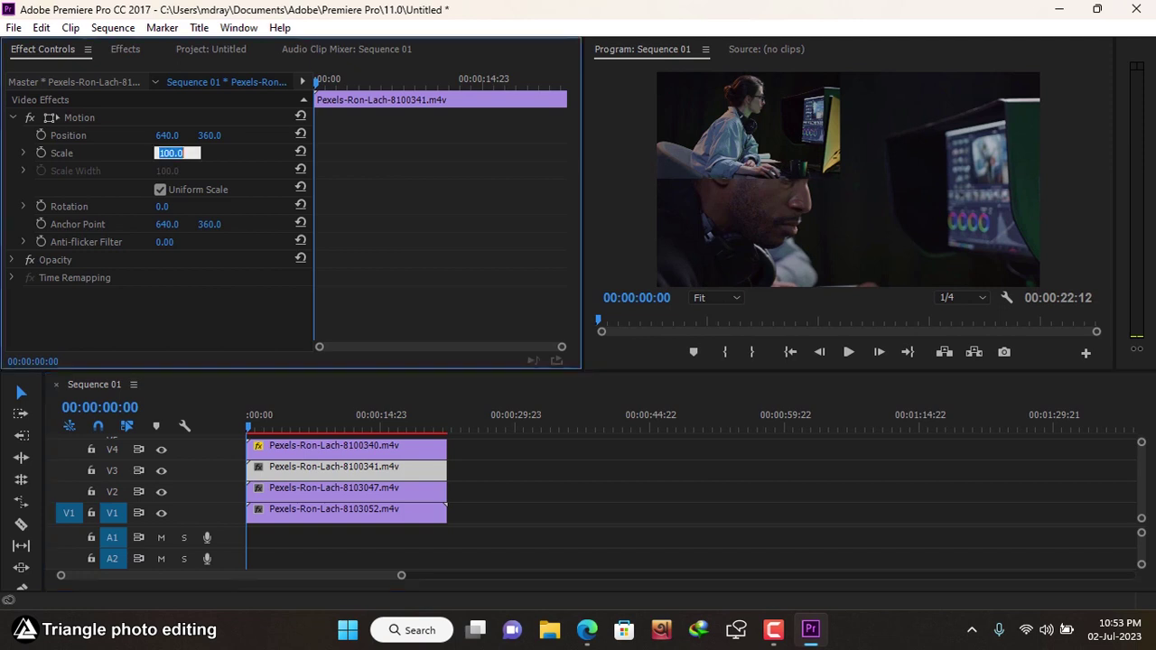
{"action": "type", "text": "50"}
{"action": "key", "text": "Return"}
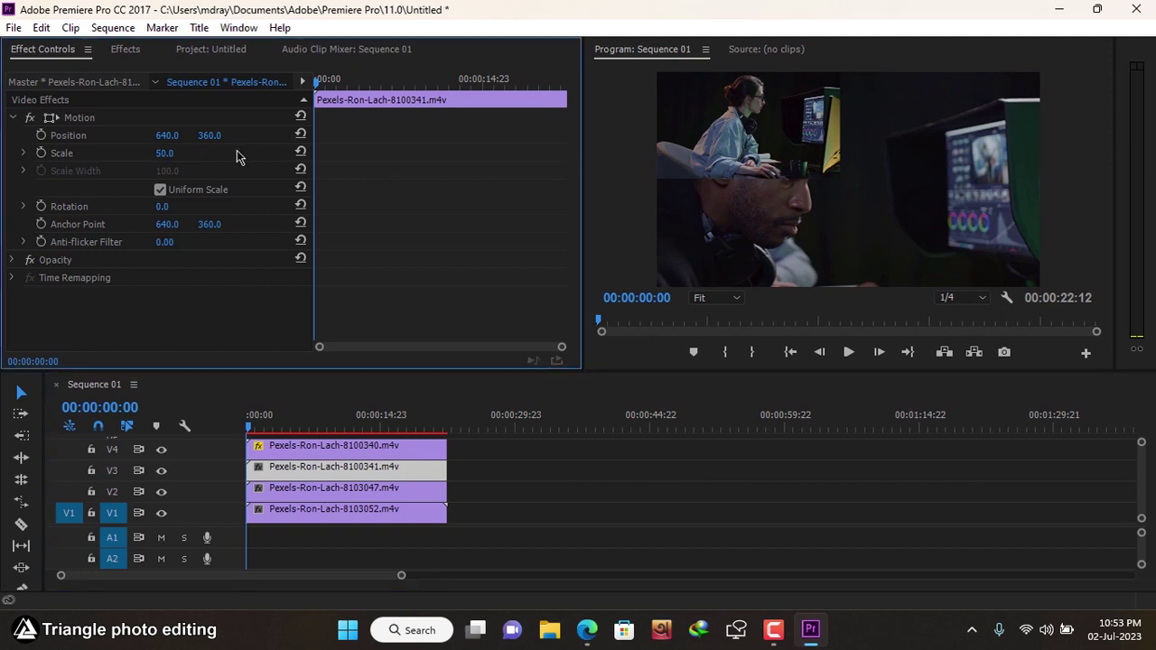
{"action": "left_click_drag", "start_coordinate": [167, 142], "coordinate": [232, 147]}
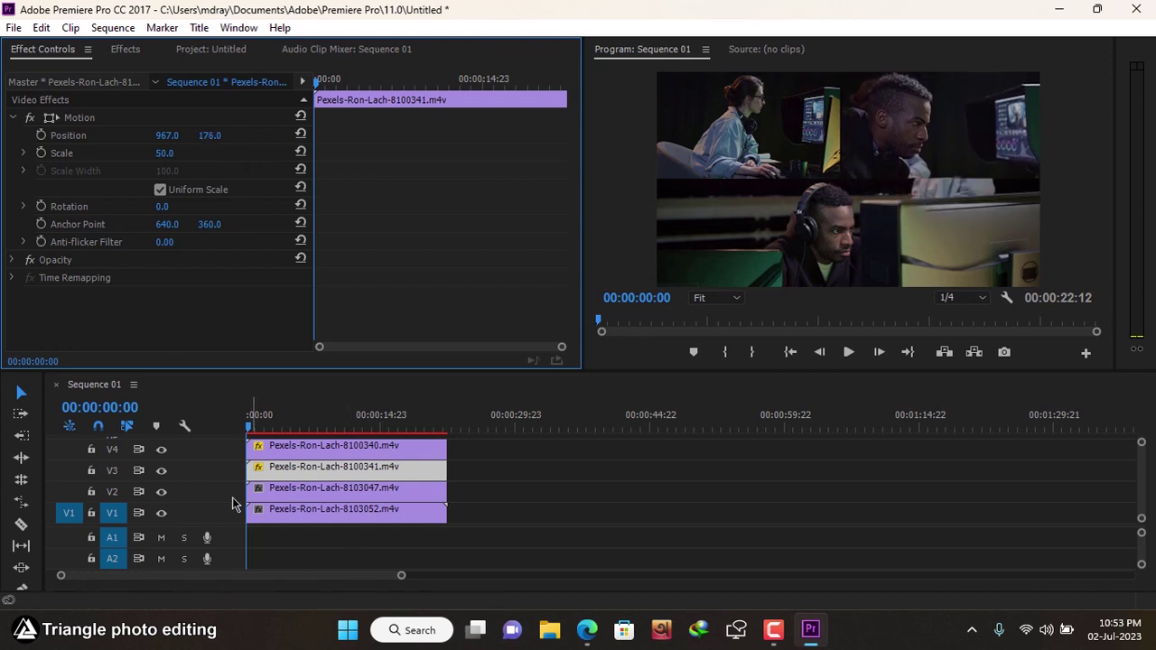
Set the V2 clip's scale to 50 and its position to 262, 541 for the lower-left quarter of the frame.
{"action": "left_click", "coordinate": [311, 495]}
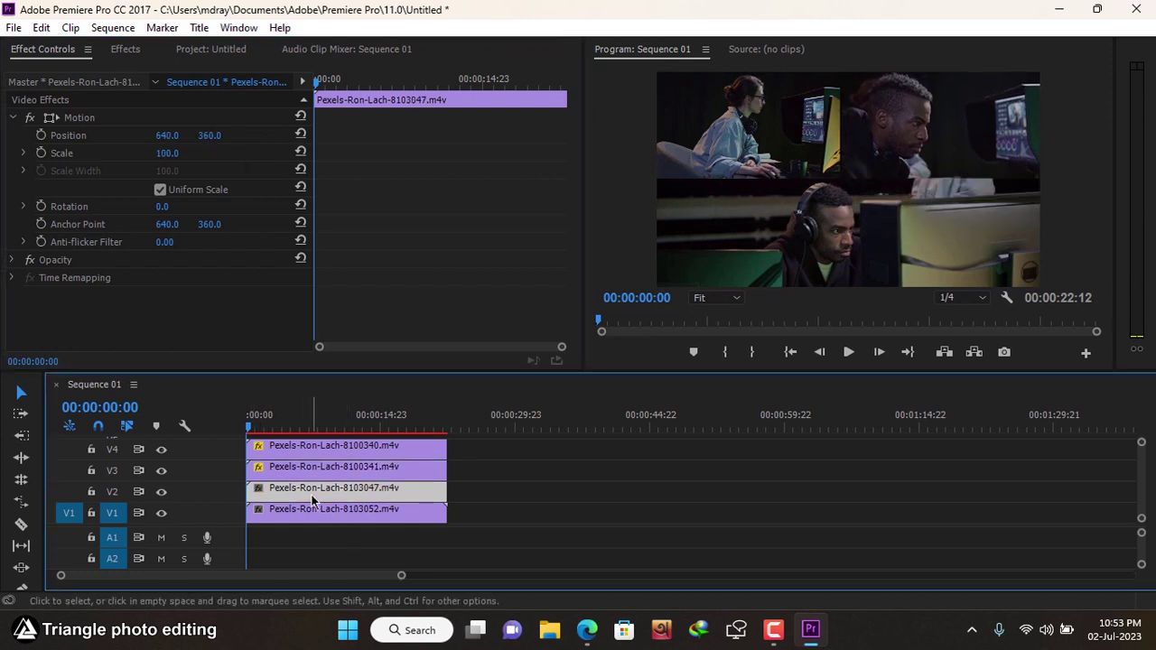
{"action": "left_click", "coordinate": [167, 153]}
{"action": "type", "text": "5"}
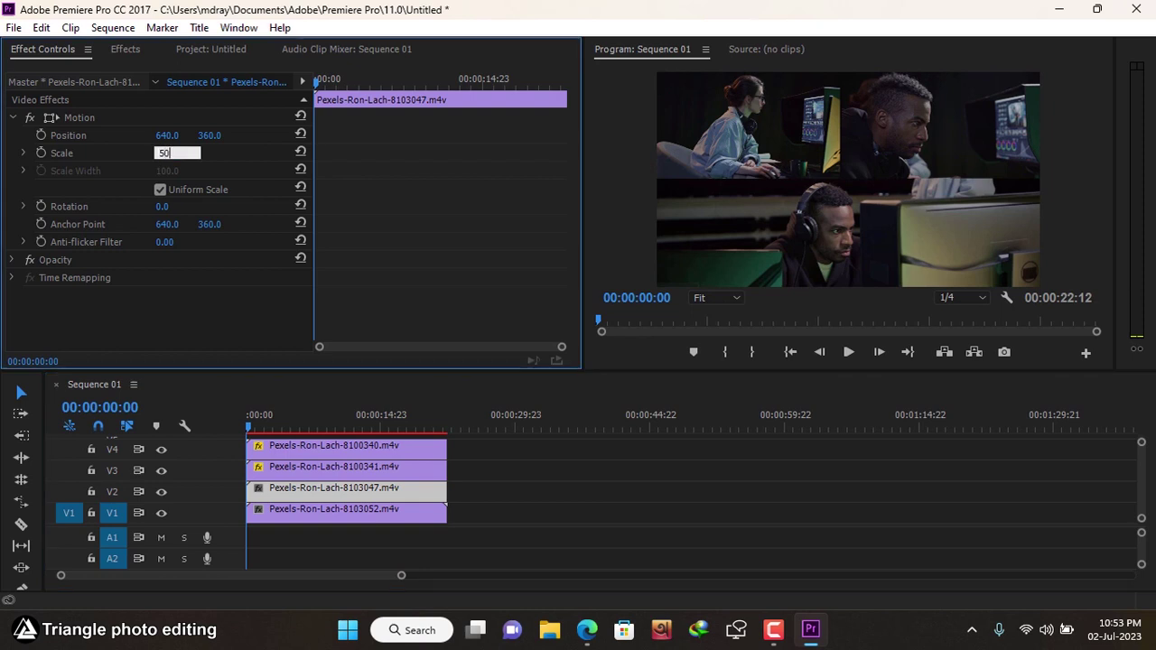
{"action": "type", "text": "0"}
{"action": "key", "text": "Return"}
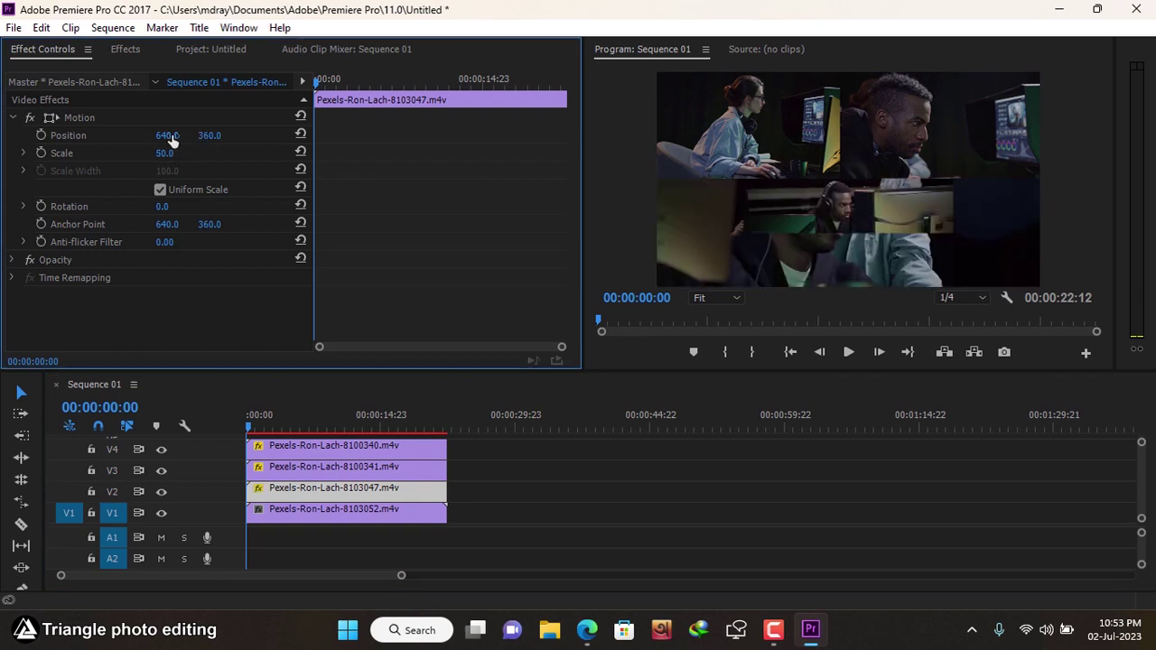
{"action": "left_click_drag", "start_coordinate": [222, 135], "coordinate": [384, 135]}
{"action": "left_click_drag", "start_coordinate": [171, 137], "coordinate": [11, 137]}
{"action": "left_click_drag", "start_coordinate": [209, 135], "coordinate": [199, 135]}
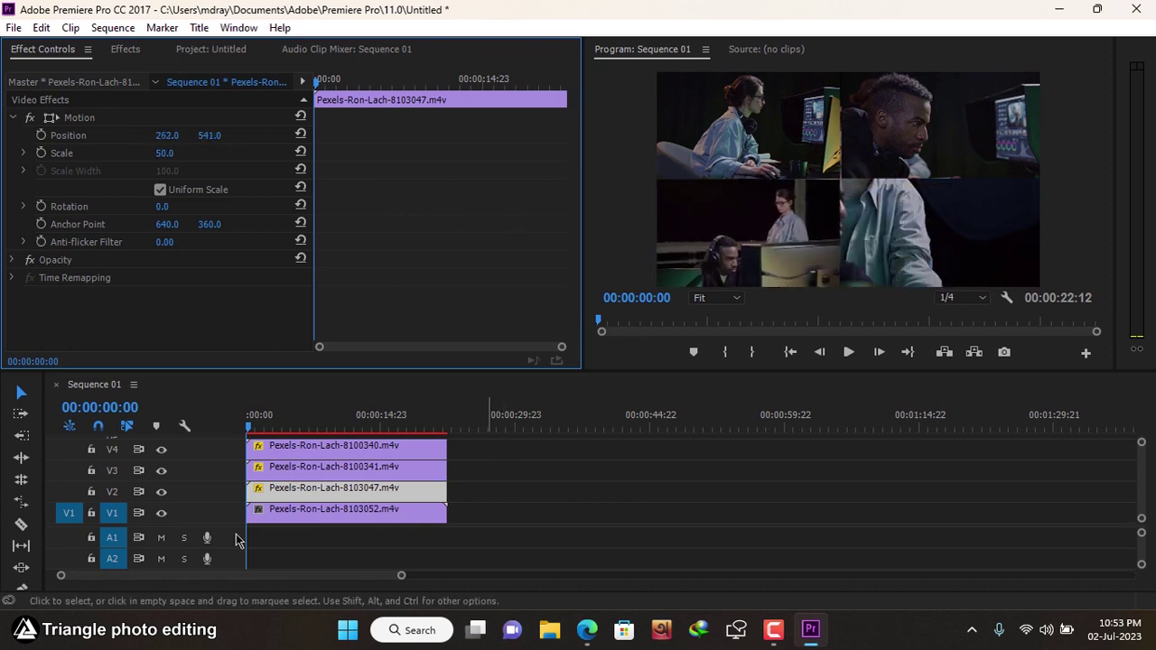
Set the V1 clip's scale to 50 and its position to 930, 544, and preview the four-way split.
{"action": "left_click", "coordinate": [369, 513]}
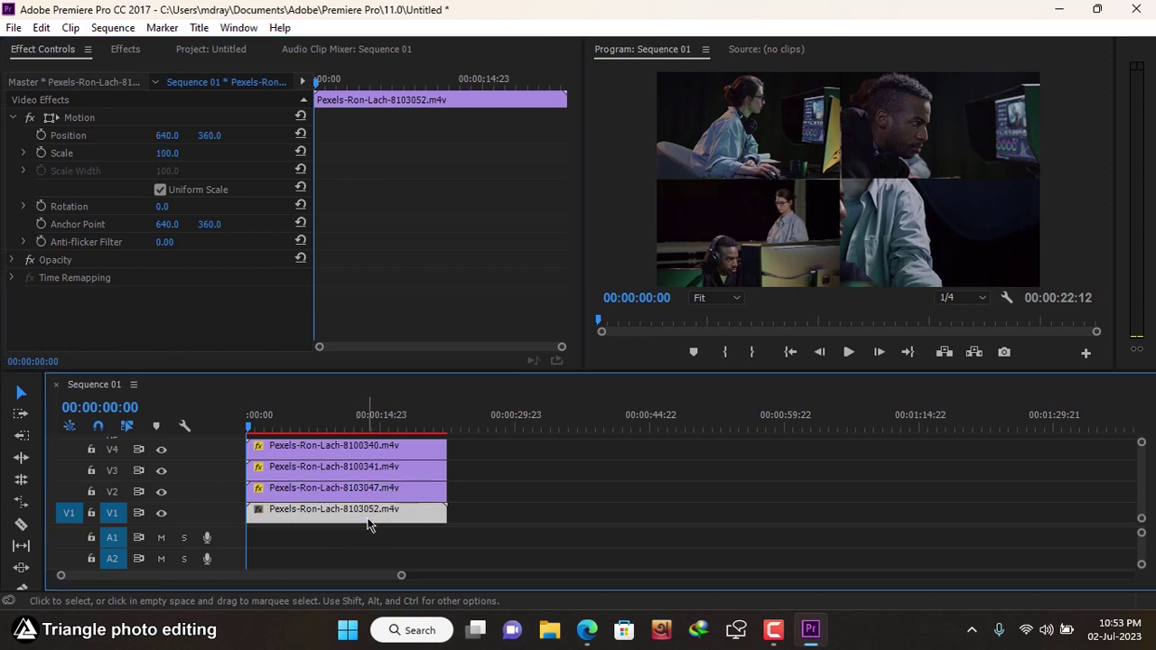
{"action": "left_click", "coordinate": [164, 153]}
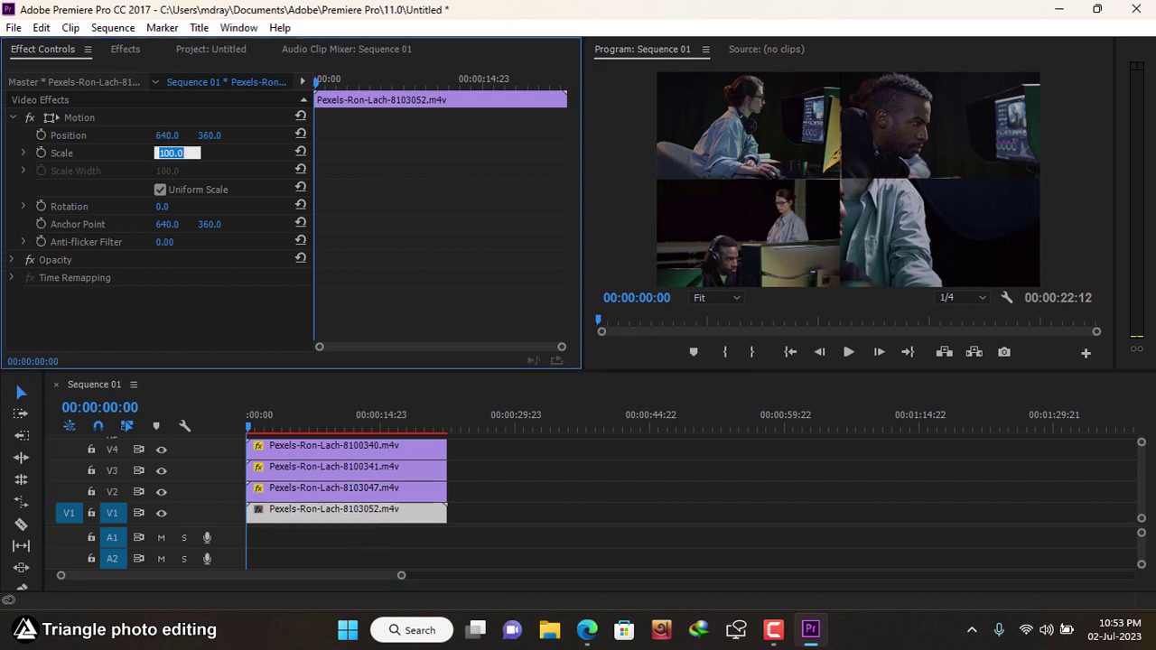
{"action": "type", "text": "50"}
{"action": "key", "text": "Return"}
{"action": "left_click_drag", "start_coordinate": [163, 136], "coordinate": [437, 135]}
{"action": "left_click_drag", "start_coordinate": [204, 135], "coordinate": [312, 135]}
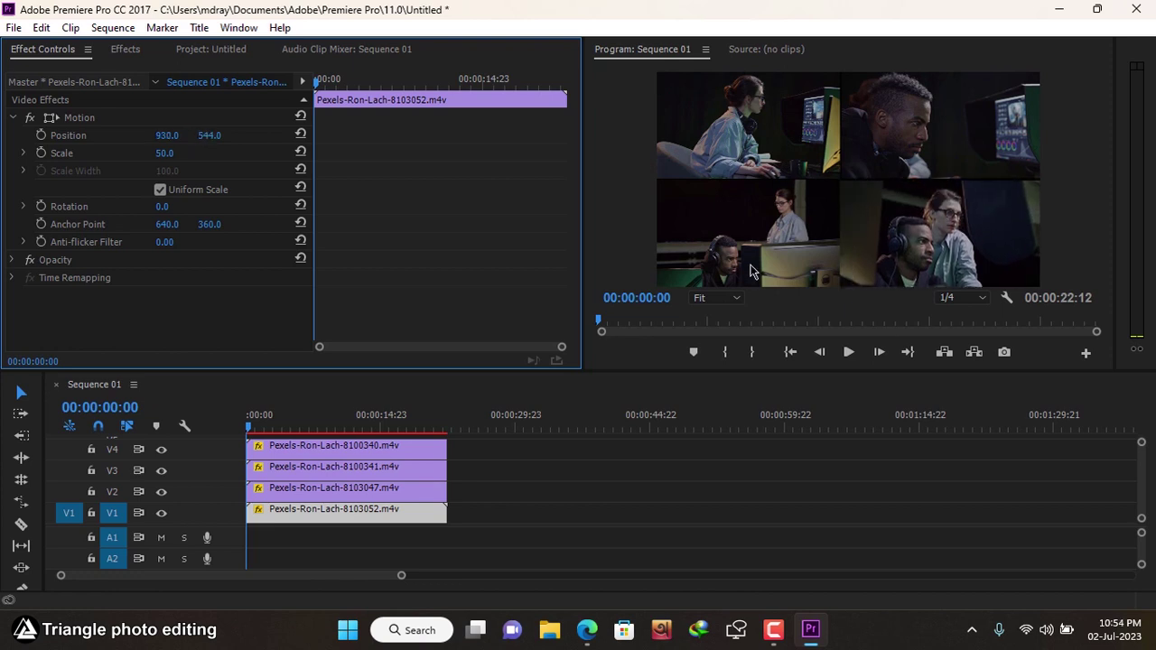
{"action": "double_click", "coordinate": [655, 56]}
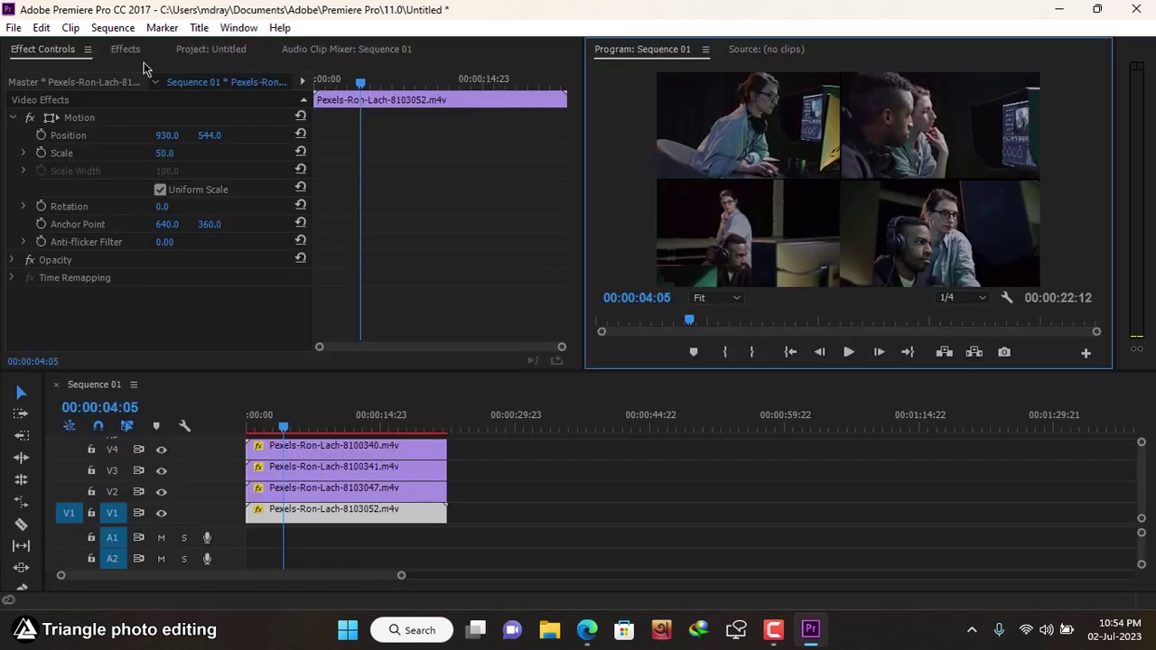
Create a white color matte in the project and accept the default name.
{"action": "left_click", "coordinate": [204, 49]}
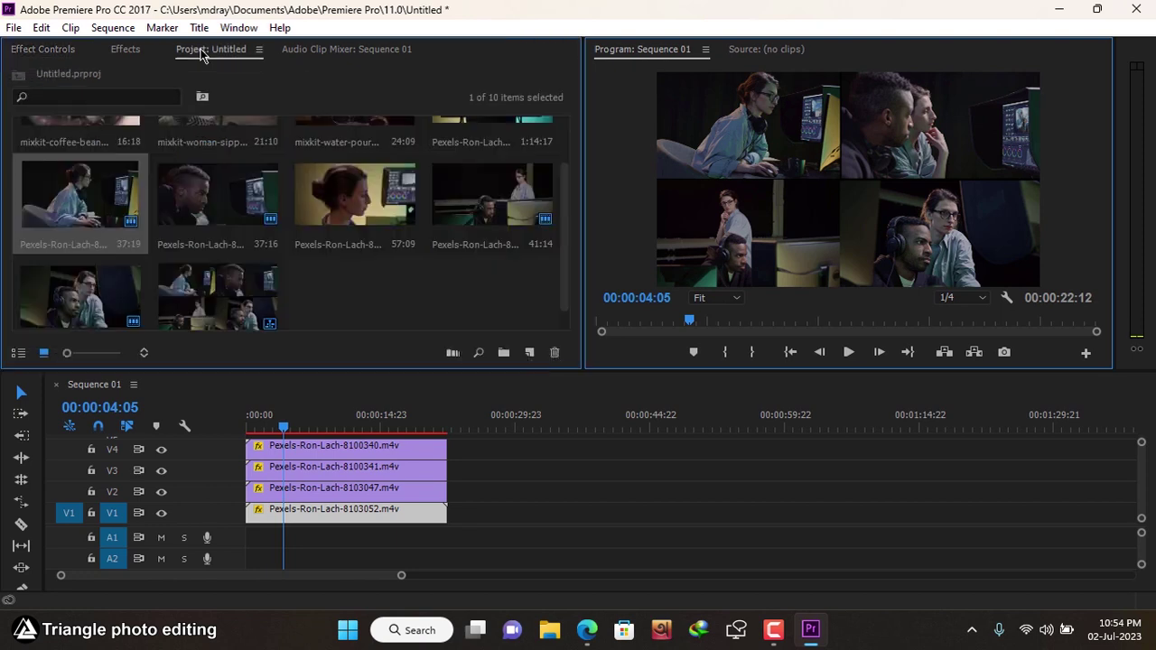
{"action": "left_click", "coordinate": [361, 296]}
{"action": "right_click", "coordinate": [361, 289]}
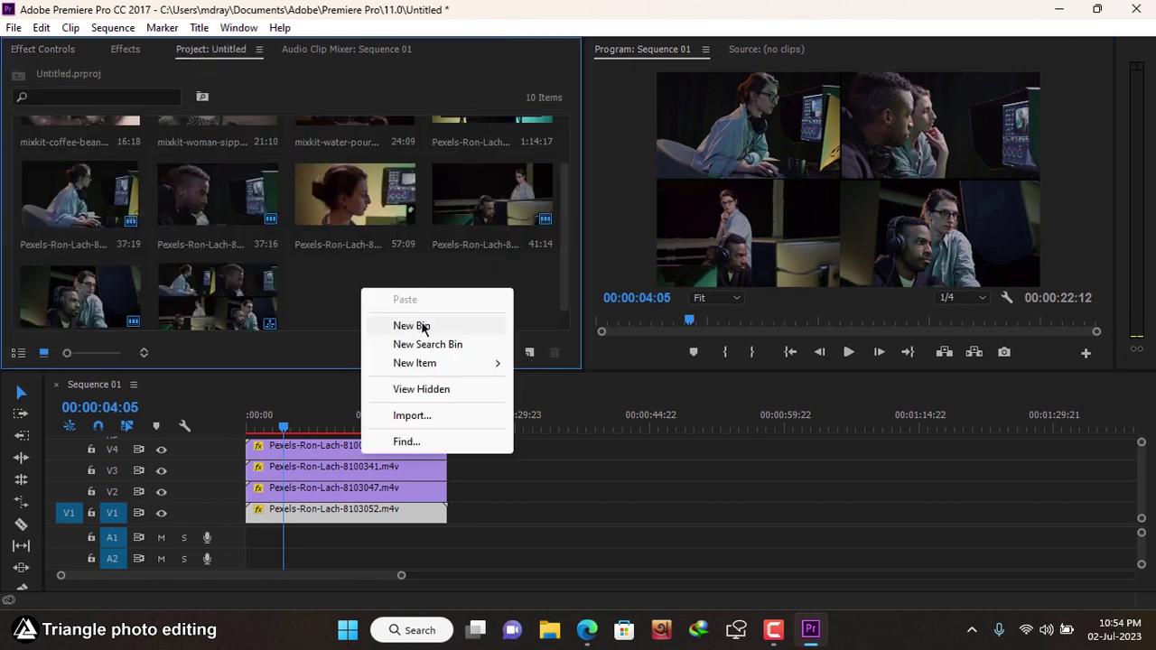
{"action": "mouse_move", "coordinate": [442, 366]}
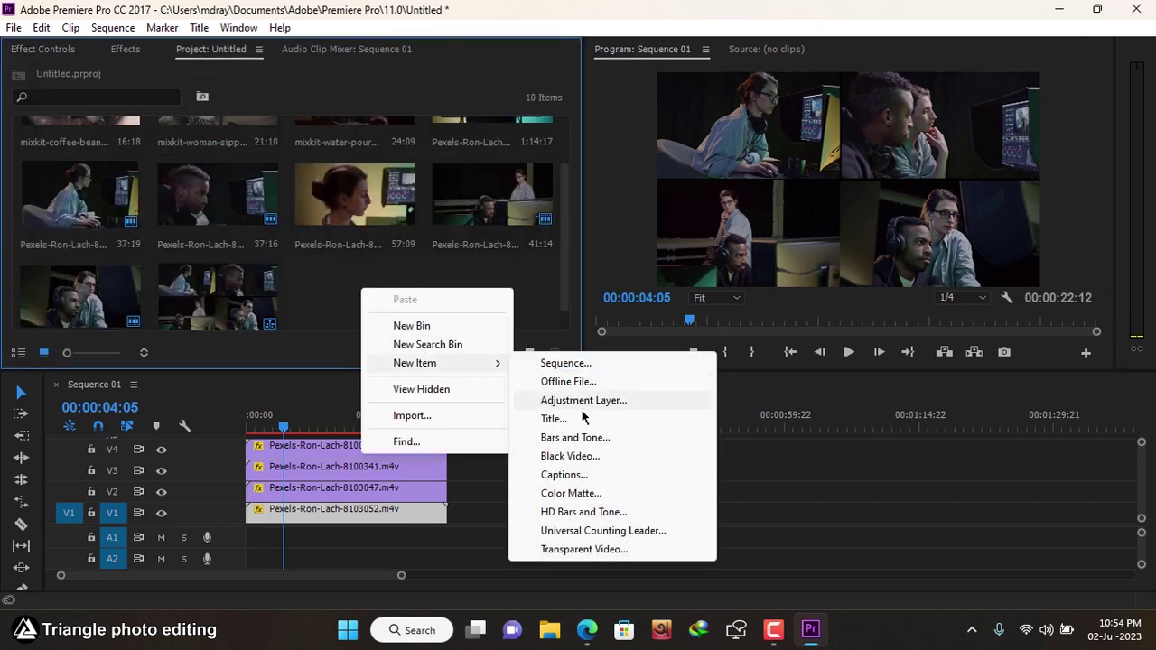
{"action": "left_click", "coordinate": [585, 493]}
{"action": "left_click", "coordinate": [601, 377]}
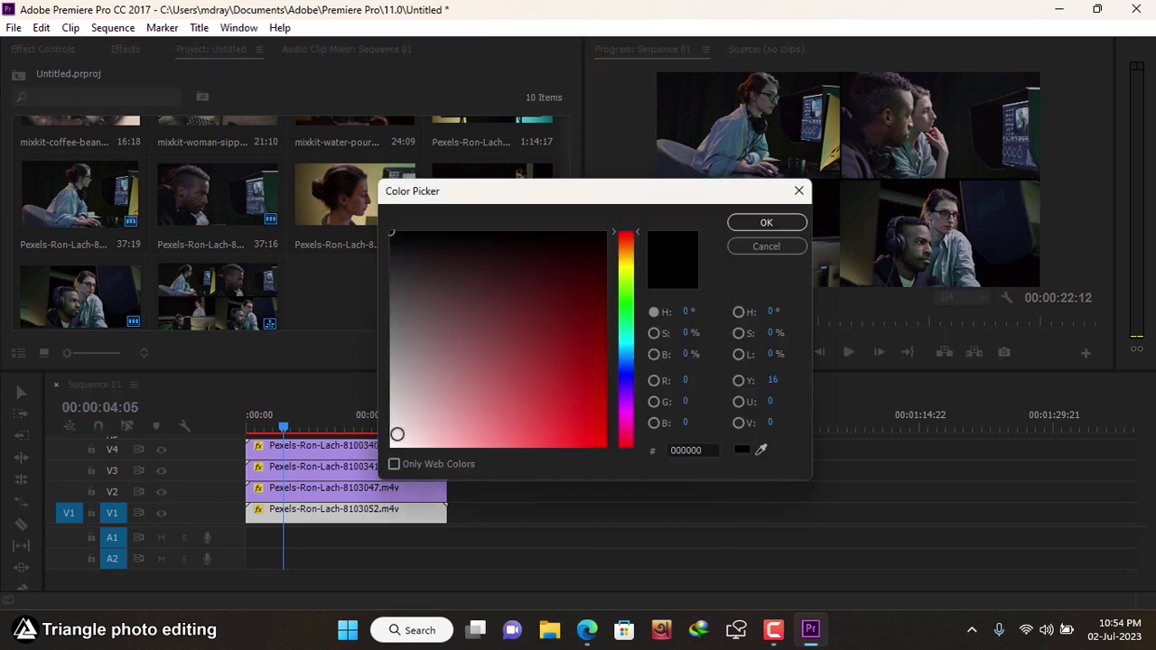
{"action": "left_click", "coordinate": [394, 445]}
{"action": "left_click", "coordinate": [770, 222]}
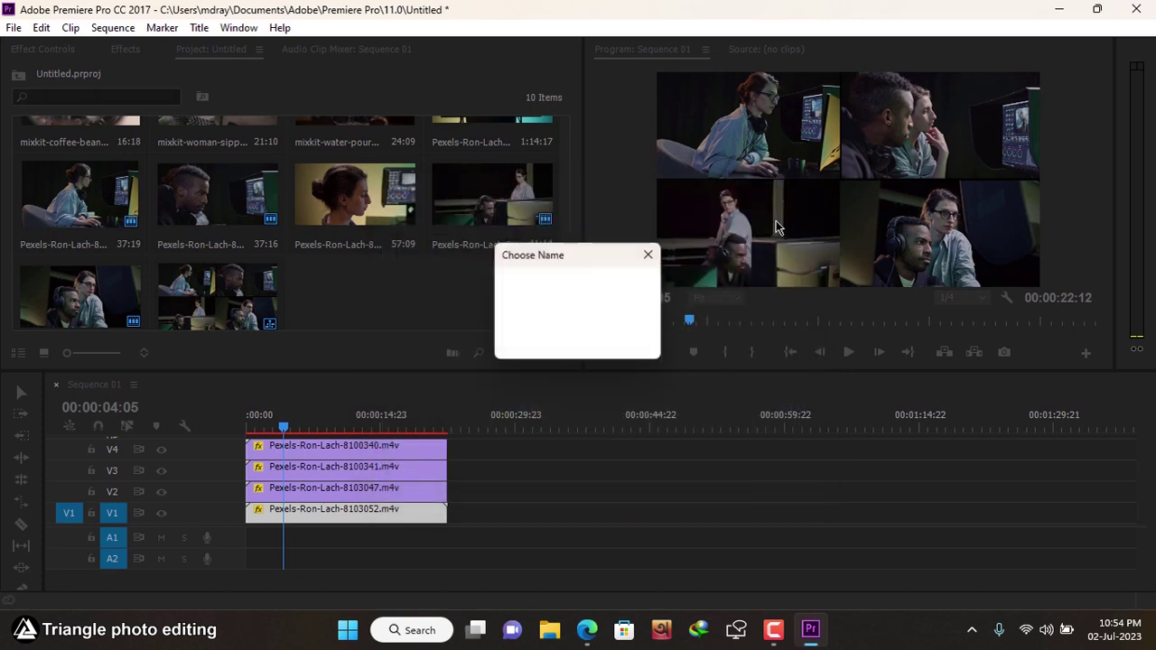
{"action": "left_click", "coordinate": [546, 340]}
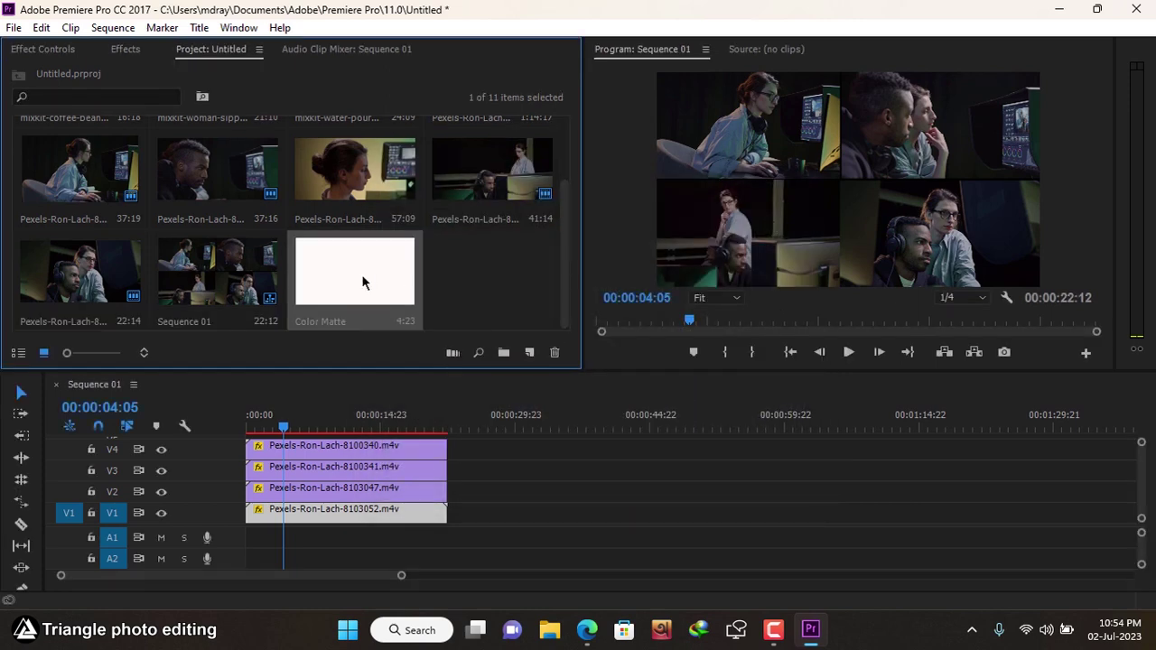
Place the white color matte on track V5 above the stacked clips and extend it to their full length.
{"action": "left_click_drag", "start_coordinate": [362, 282], "coordinate": [296, 370]}
{"action": "left_click_drag", "start_coordinate": [1144, 489], "coordinate": [1143, 483]}
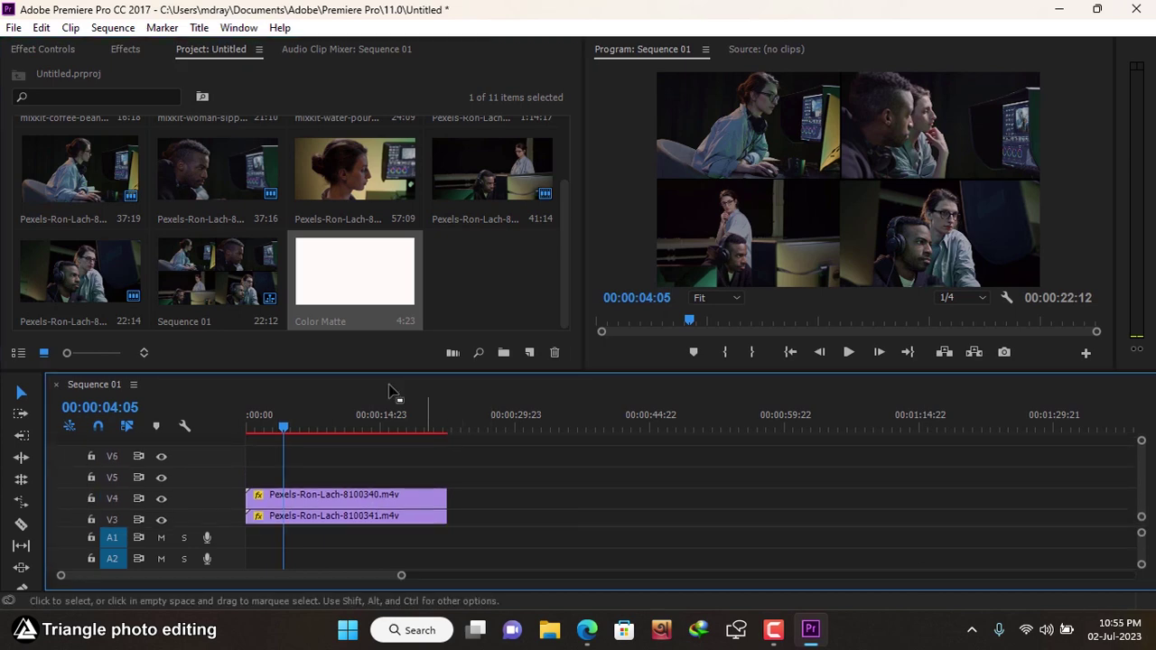
{"action": "left_click_drag", "start_coordinate": [356, 275], "coordinate": [446, 473]}
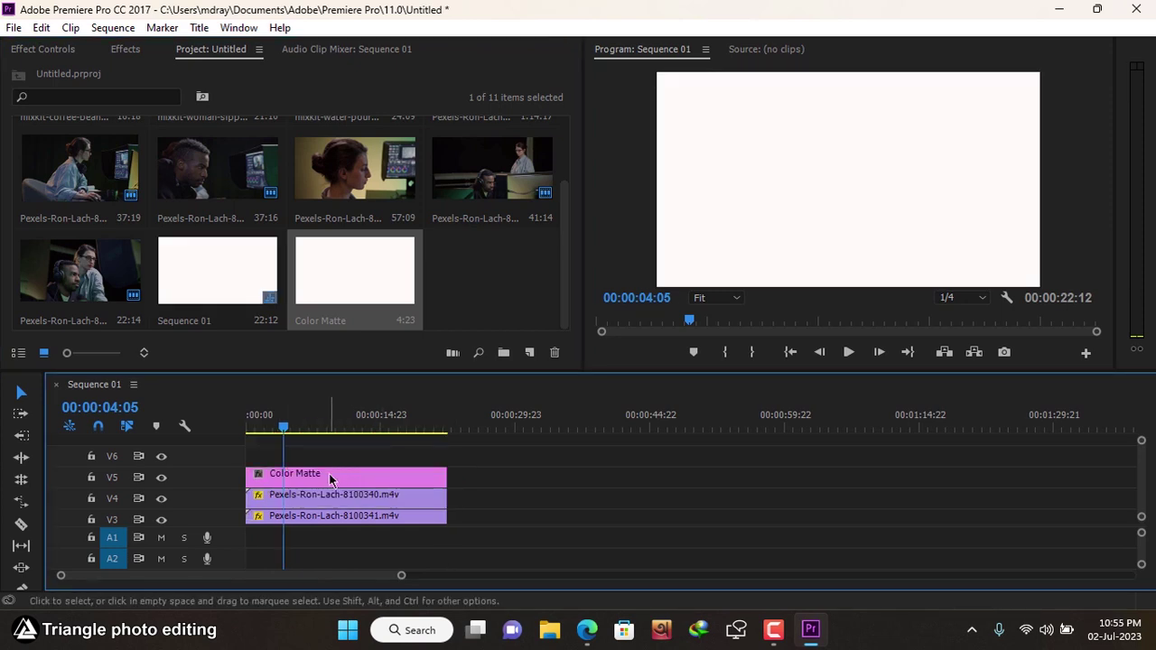
Shape the V5 matte into a vertical divider with Uniform Scale off, Scale Width 1.5 and horizontal position 614.
{"action": "left_click", "coordinate": [329, 473]}
{"action": "left_click", "coordinate": [52, 50]}
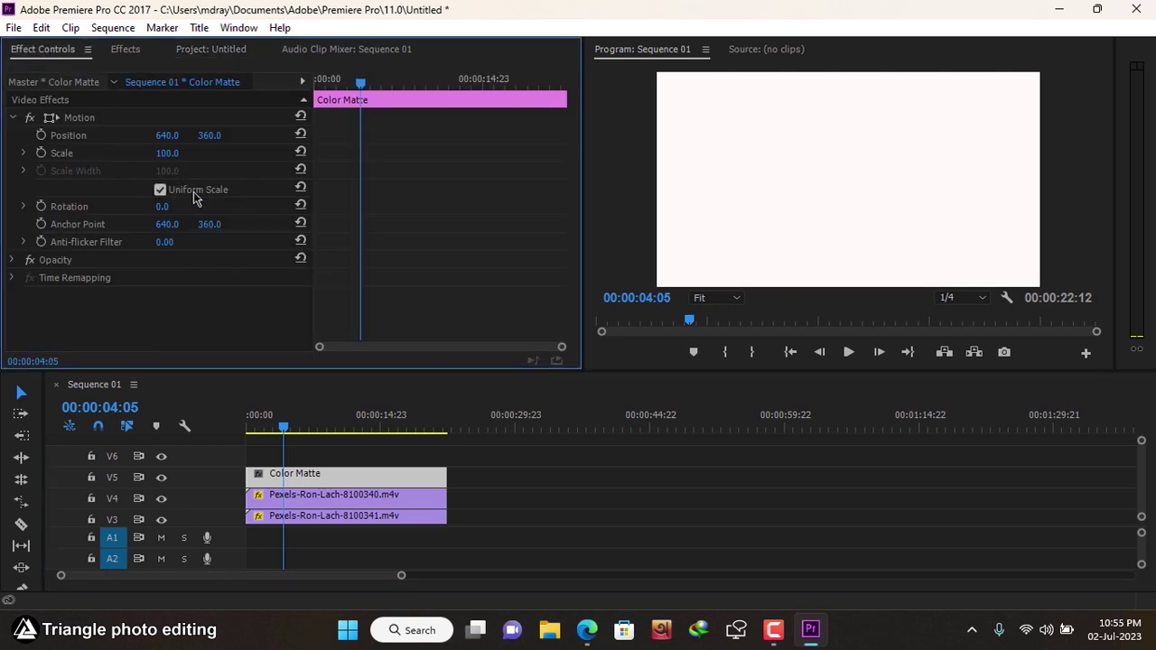
{"action": "left_click", "coordinate": [160, 192]}
{"action": "left_click_drag", "start_coordinate": [168, 171], "coordinate": [81, 170]}
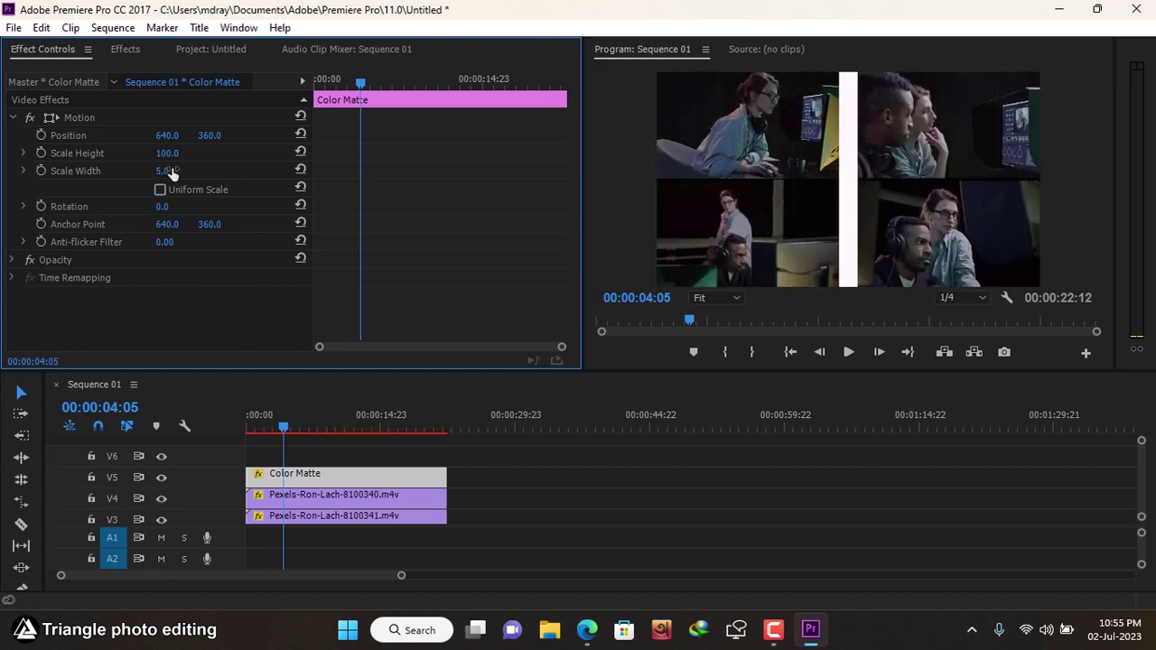
{"action": "left_click", "coordinate": [163, 172]}
{"action": "key", "text": "Return"}
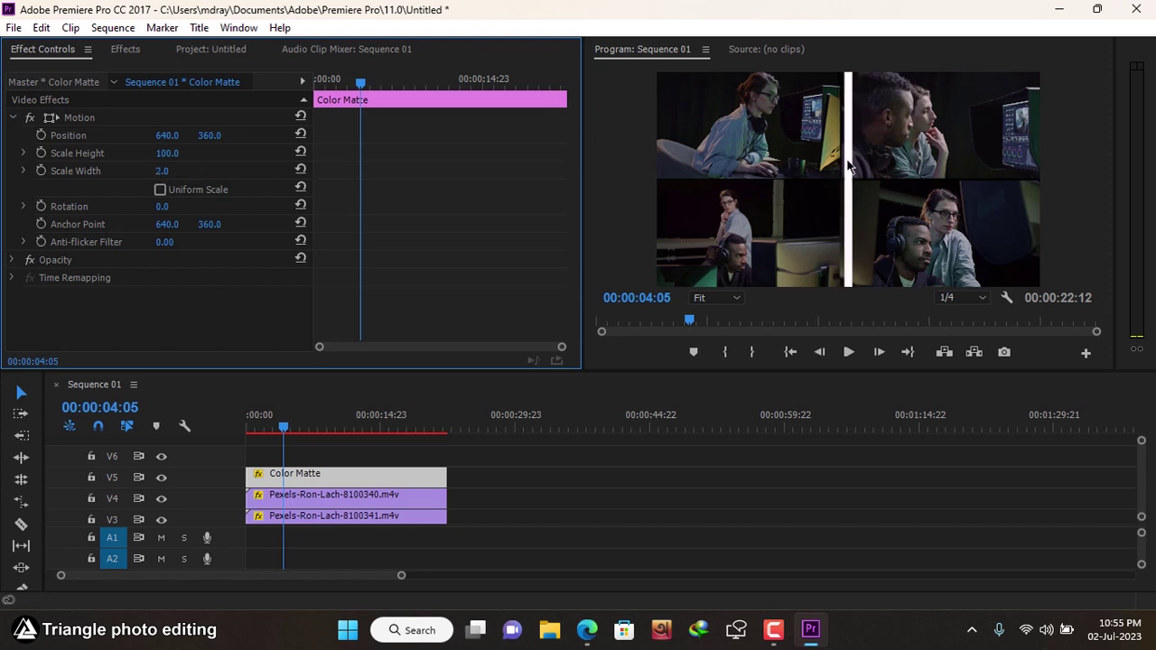
{"action": "left_click", "coordinate": [162, 172]}
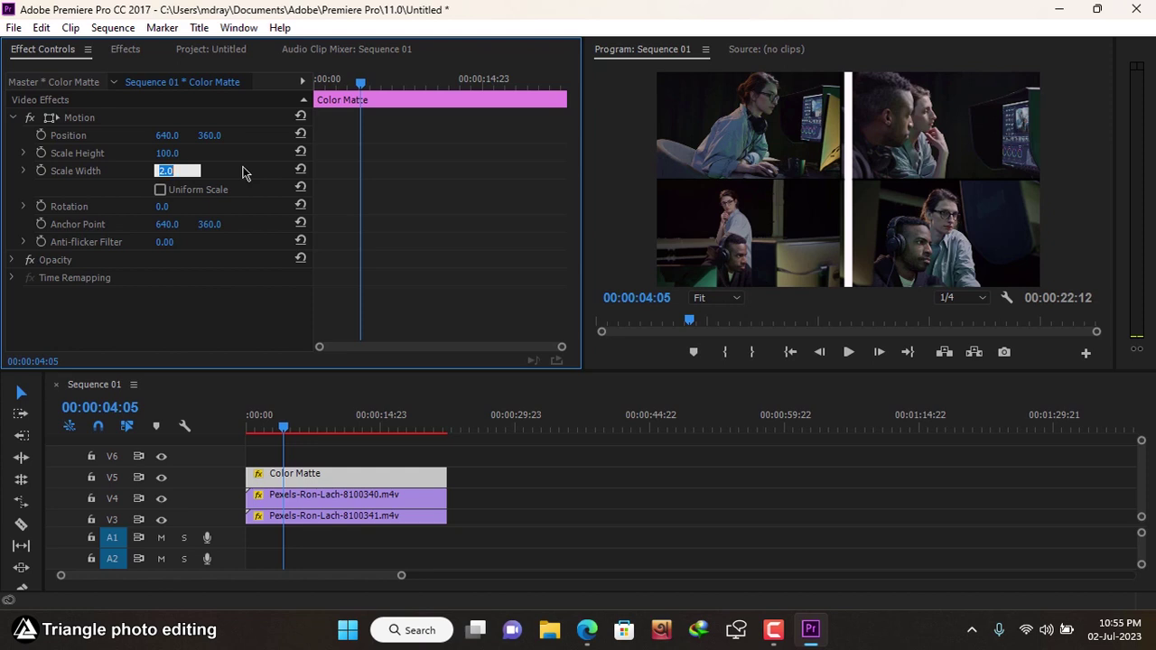
{"action": "type", "text": "1.5"}
{"action": "key", "text": "Return"}
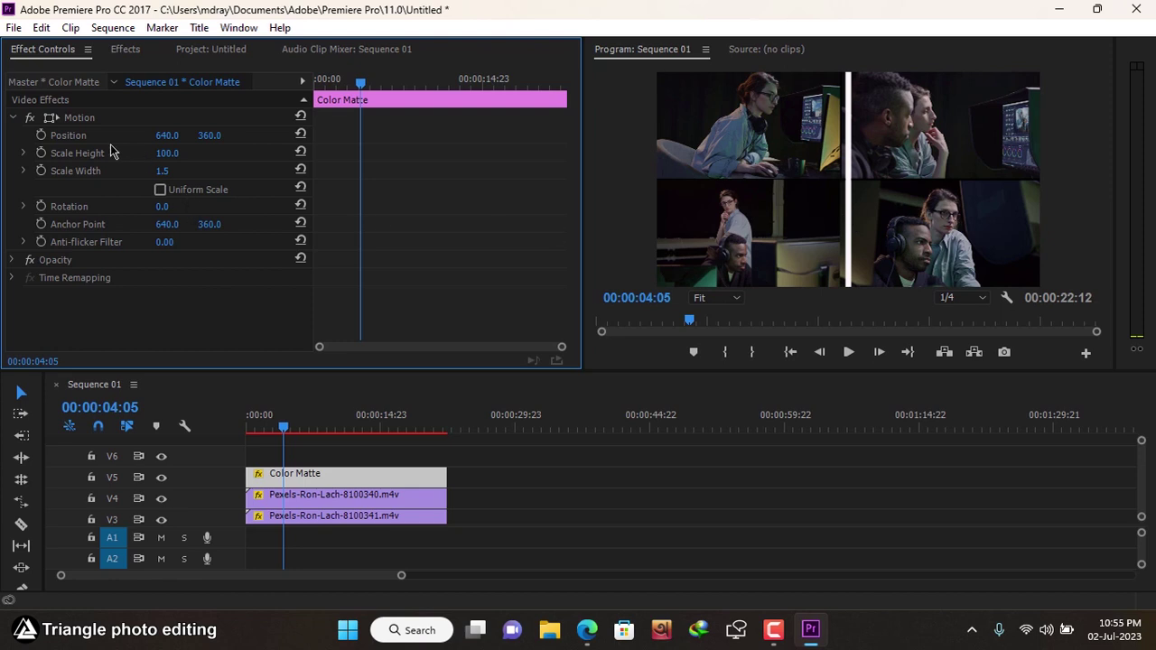
{"action": "left_click_drag", "start_coordinate": [168, 139], "coordinate": [334, 181]}
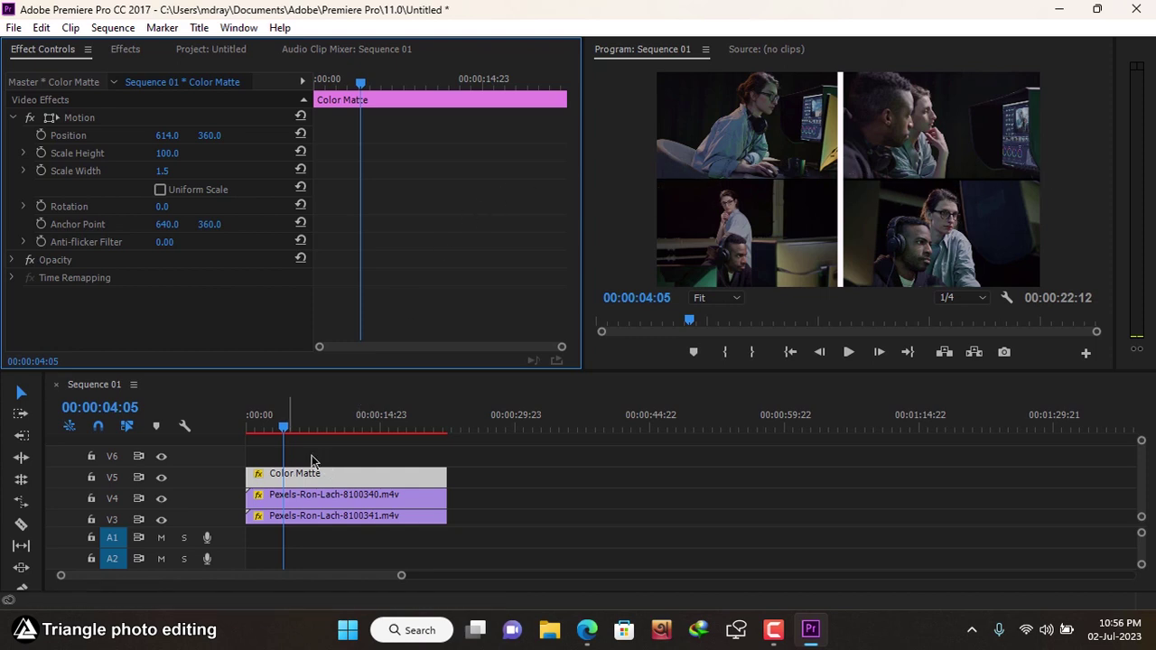
Add a second color matte on V6 spanning the clips, and make it a horizontal divider with Uniform Scale off and Scale Height 2.
{"action": "left_click", "coordinate": [218, 51]}
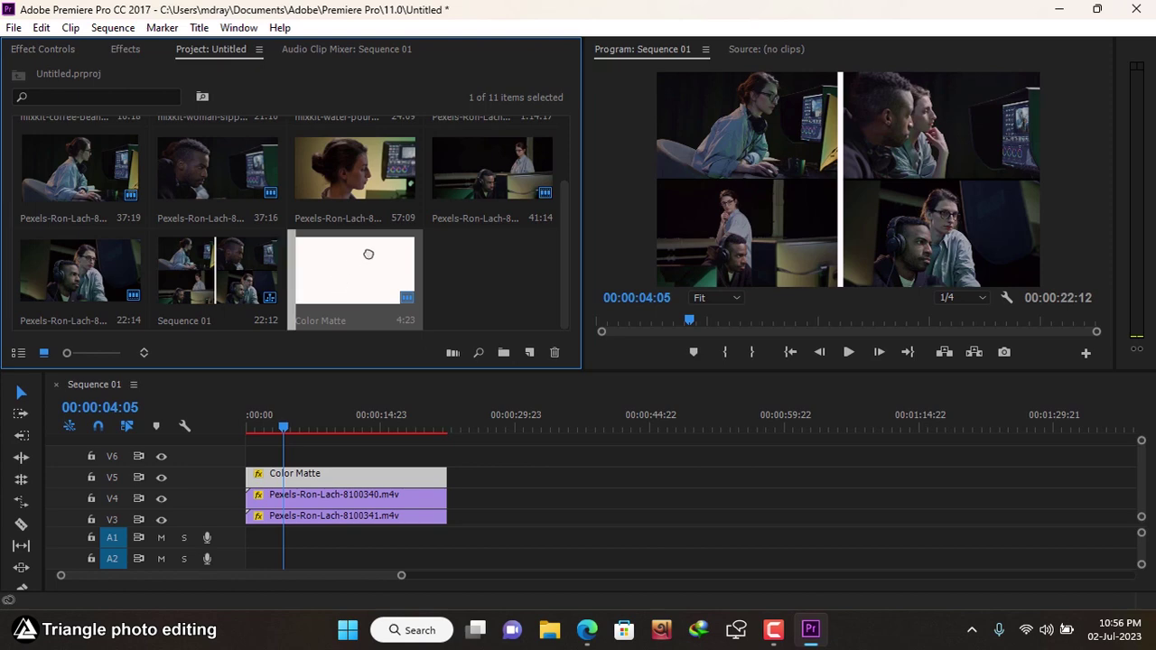
{"action": "left_click_drag", "start_coordinate": [369, 253], "coordinate": [449, 456]}
{"action": "left_click", "coordinate": [327, 456]}
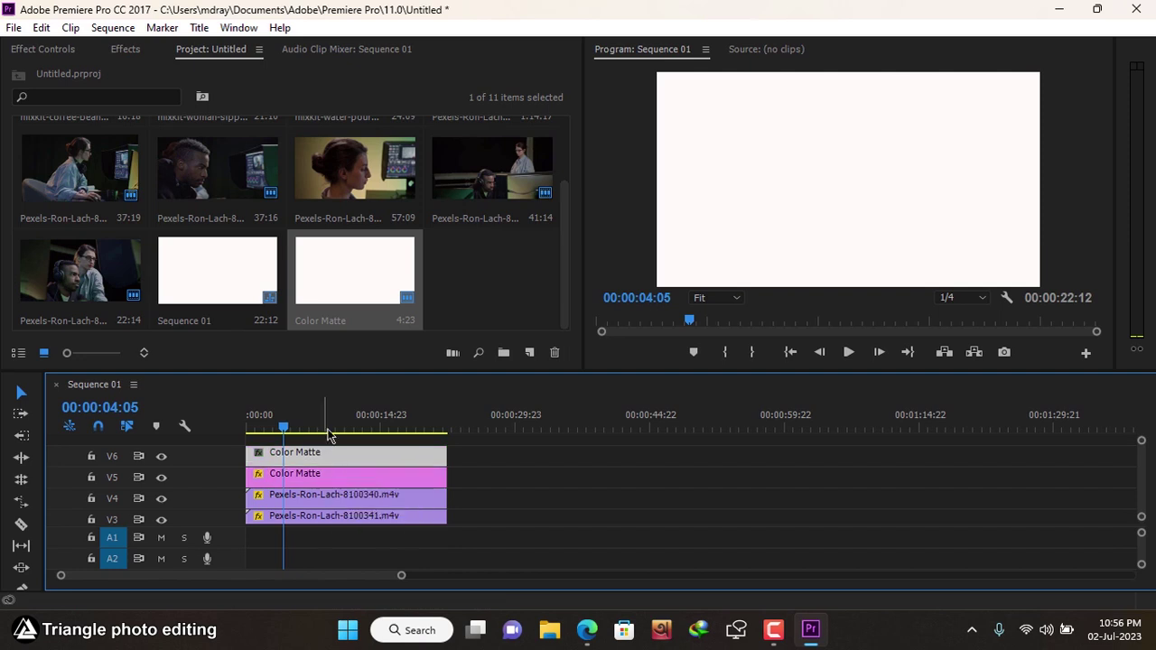
{"action": "left_click", "coordinate": [41, 50]}
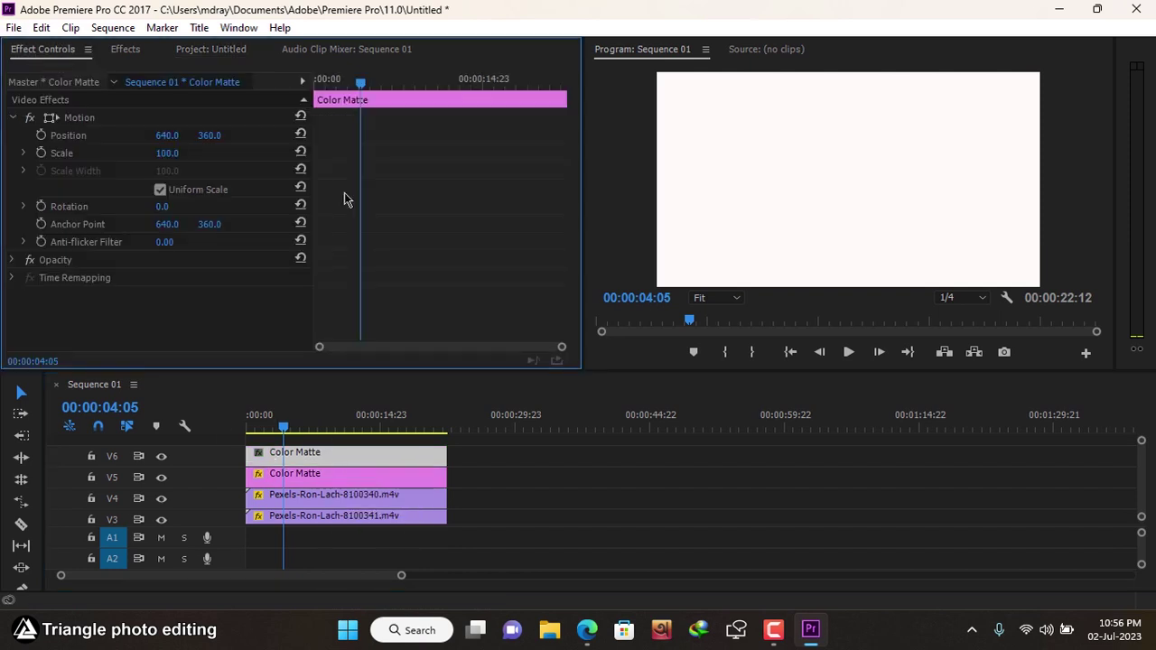
{"action": "left_click", "coordinate": [161, 191]}
{"action": "left_click_drag", "start_coordinate": [168, 157], "coordinate": [83, 157]}
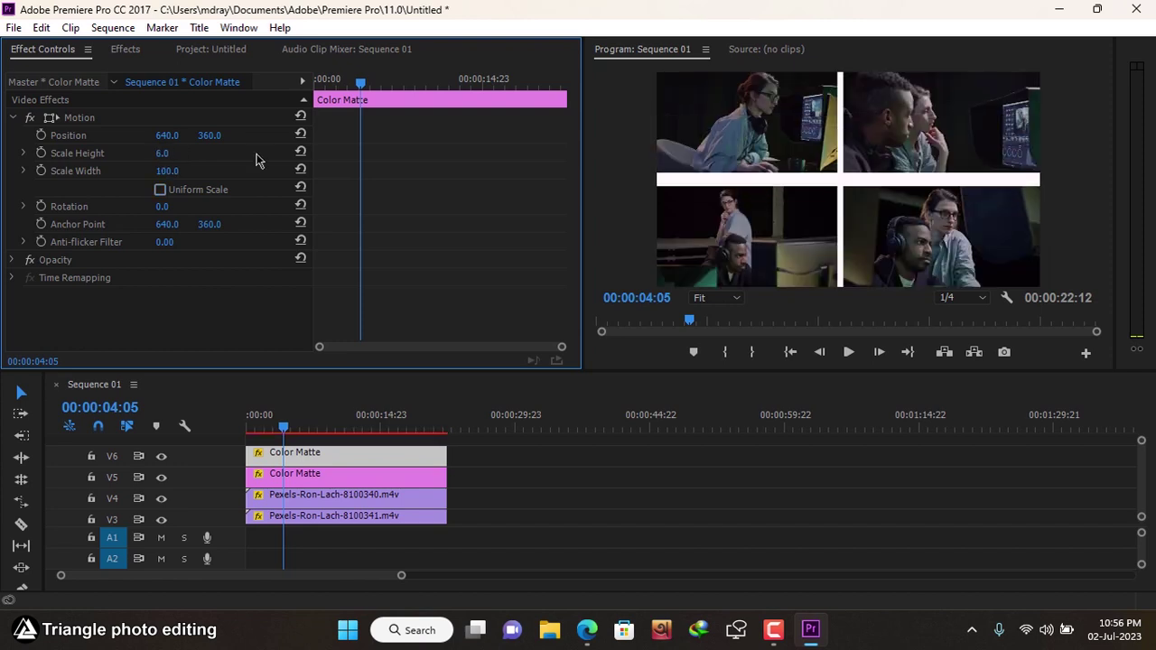
{"action": "left_click", "coordinate": [160, 155]}
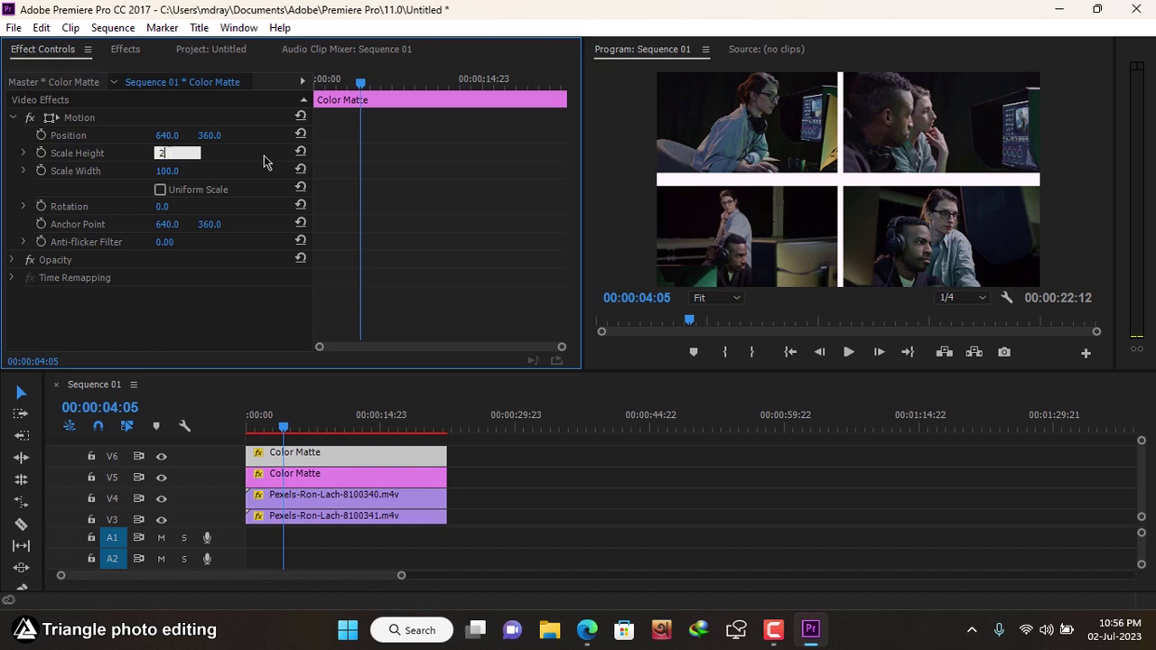
{"action": "key", "text": "Return"}
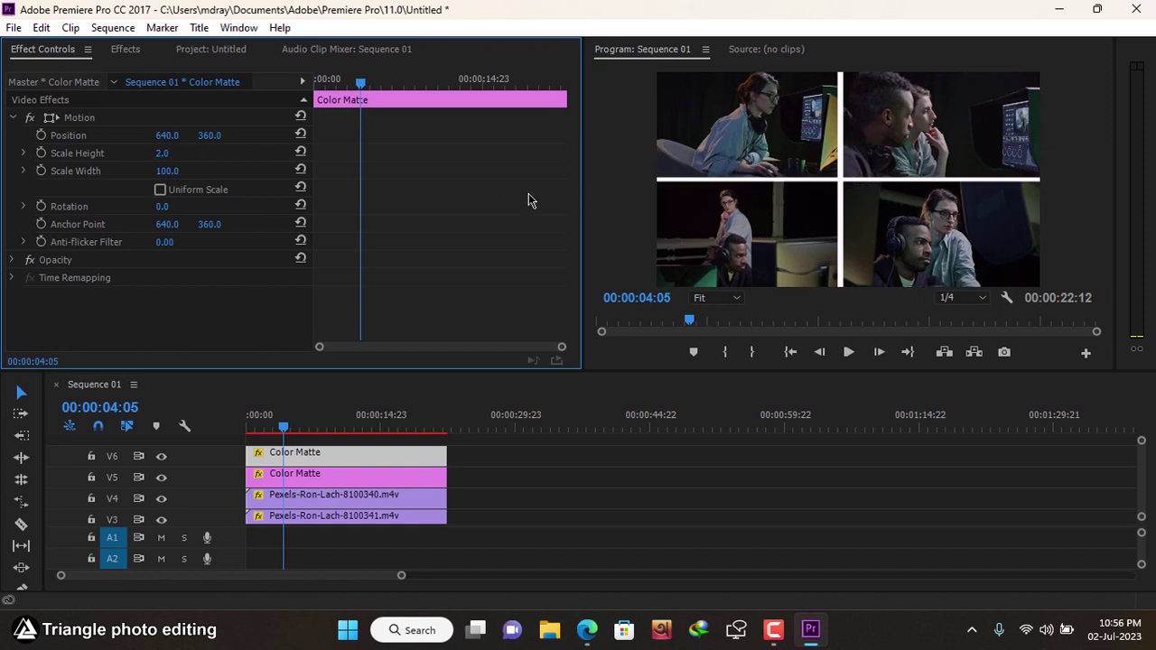
Thin the vertical divider matte on V5 by setting its Scale Width to 1.3.
{"action": "left_click", "coordinate": [330, 453]}
{"action": "left_click", "coordinate": [162, 171]}
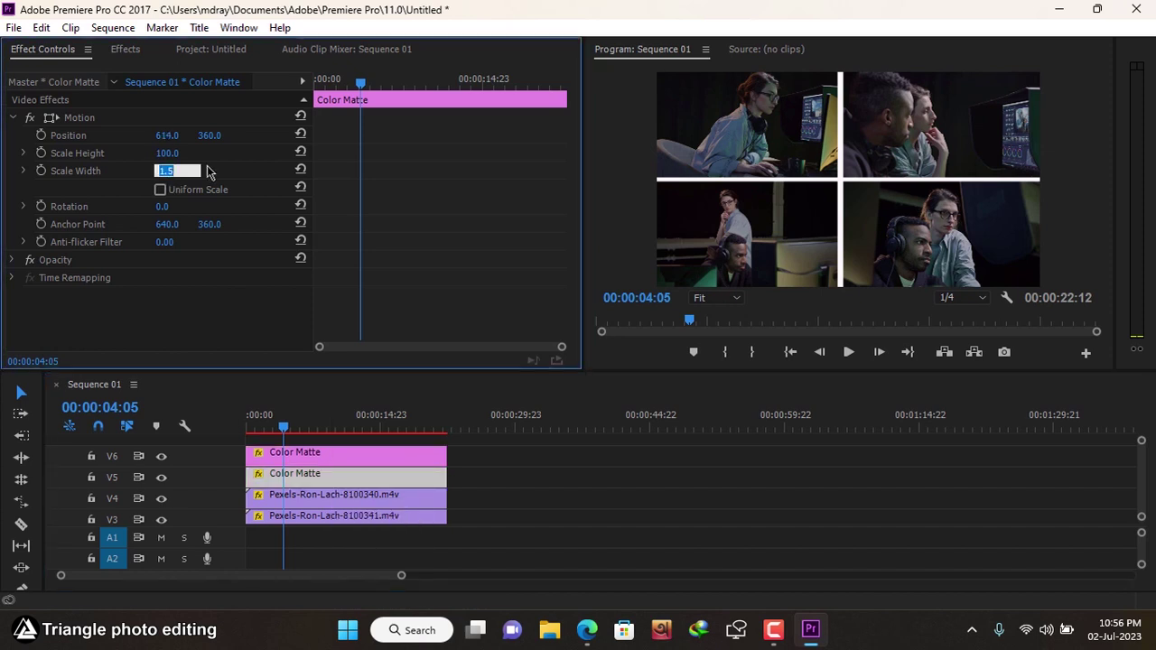
{"action": "type", "text": "1.3"}
{"action": "key", "text": "Return"}
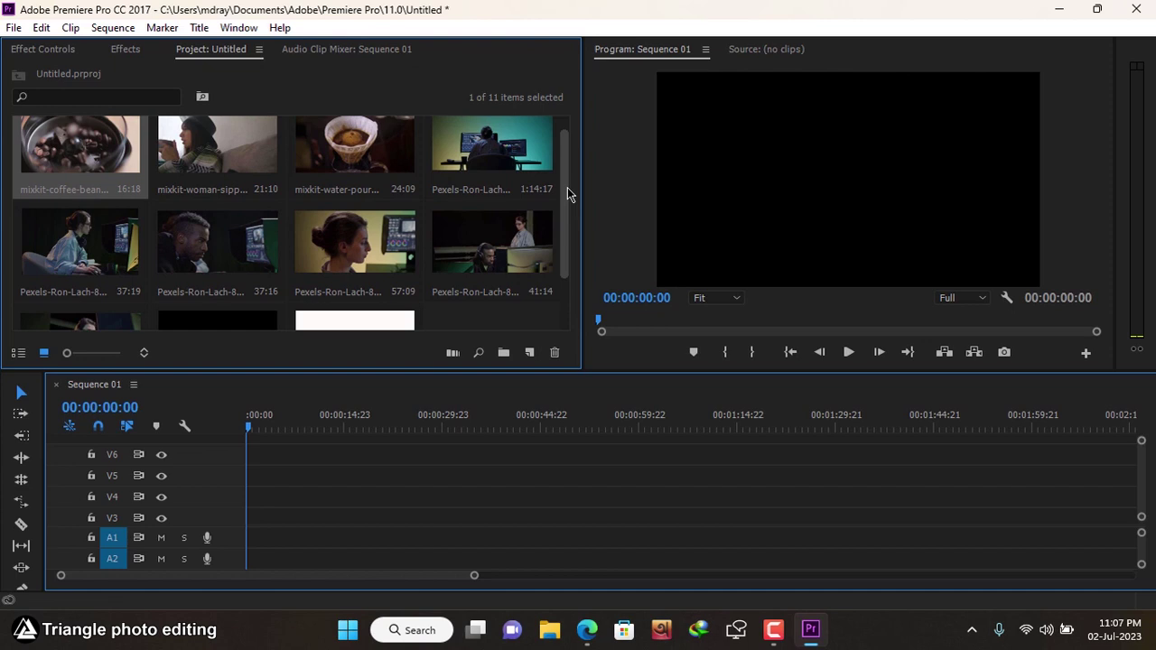
Place the mixkit-woman-sipping clip at the start of V1 in the empty sequence and a color matte of equal length on V4.
{"action": "scroll", "coordinate": [1142, 461], "scroll_direction": "down", "scroll_amount": 2}
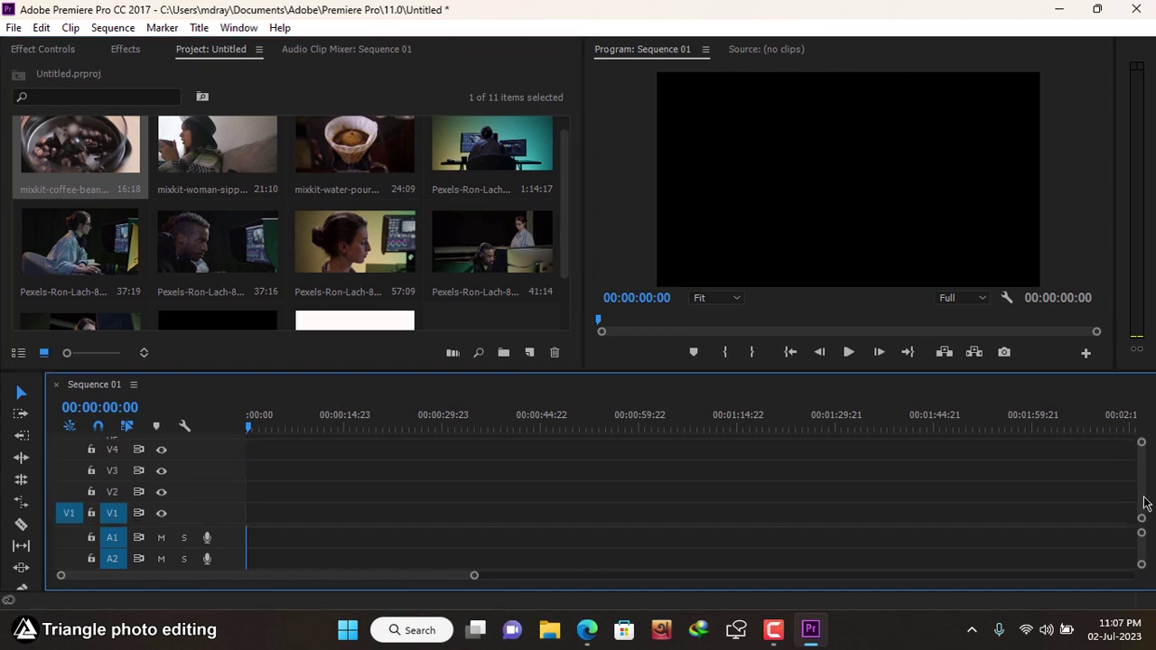
{"action": "left_click_drag", "start_coordinate": [205, 145], "coordinate": [271, 515]}
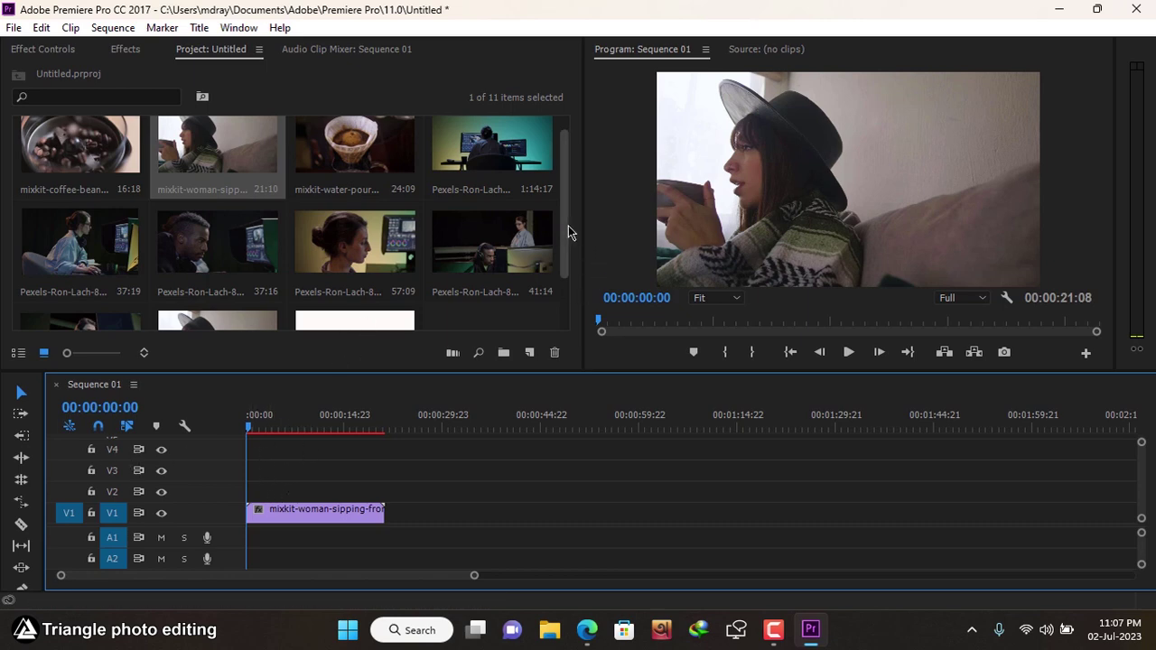
{"action": "left_click_drag", "start_coordinate": [568, 226], "coordinate": [568, 247]}
{"action": "left_click_drag", "start_coordinate": [382, 288], "coordinate": [383, 448]}
Turn off Uniform Scale for the V4 color matte and set its Scale Height to 3.
{"action": "left_click", "coordinate": [343, 461]}
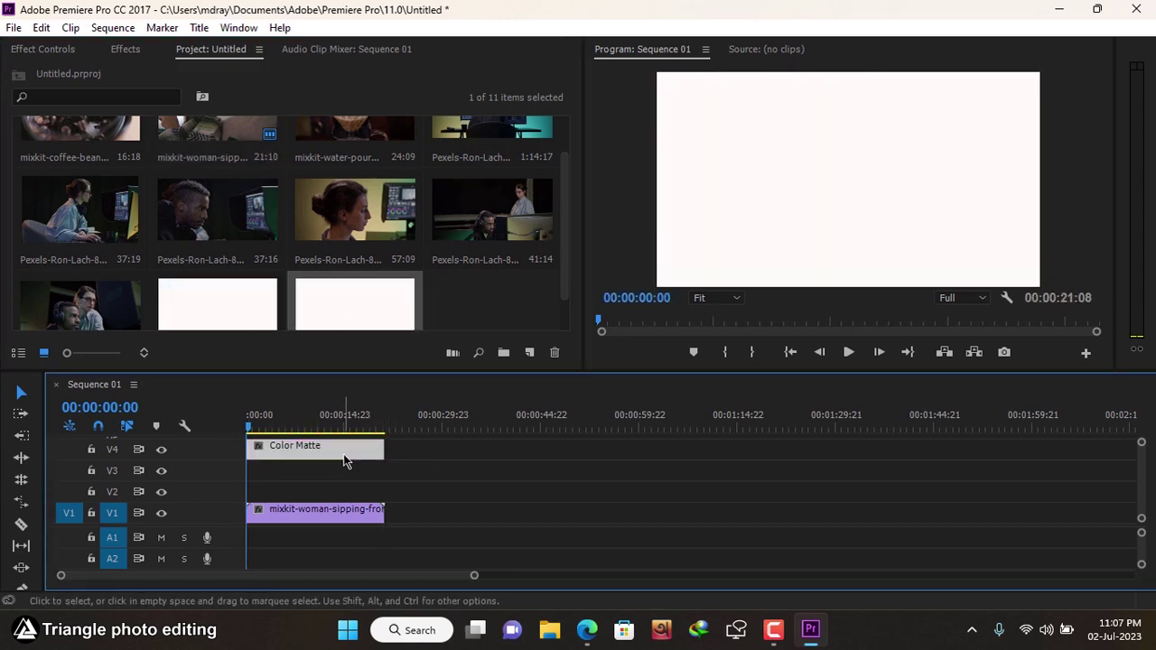
{"action": "left_click", "coordinate": [47, 51]}
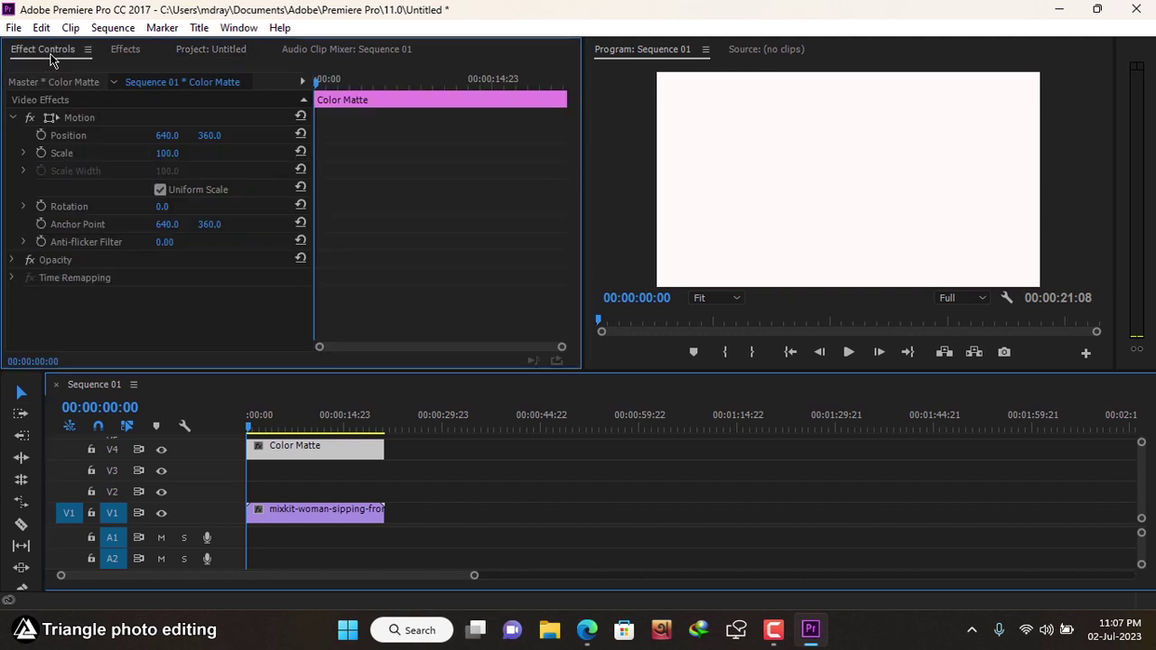
{"action": "left_click", "coordinate": [160, 190]}
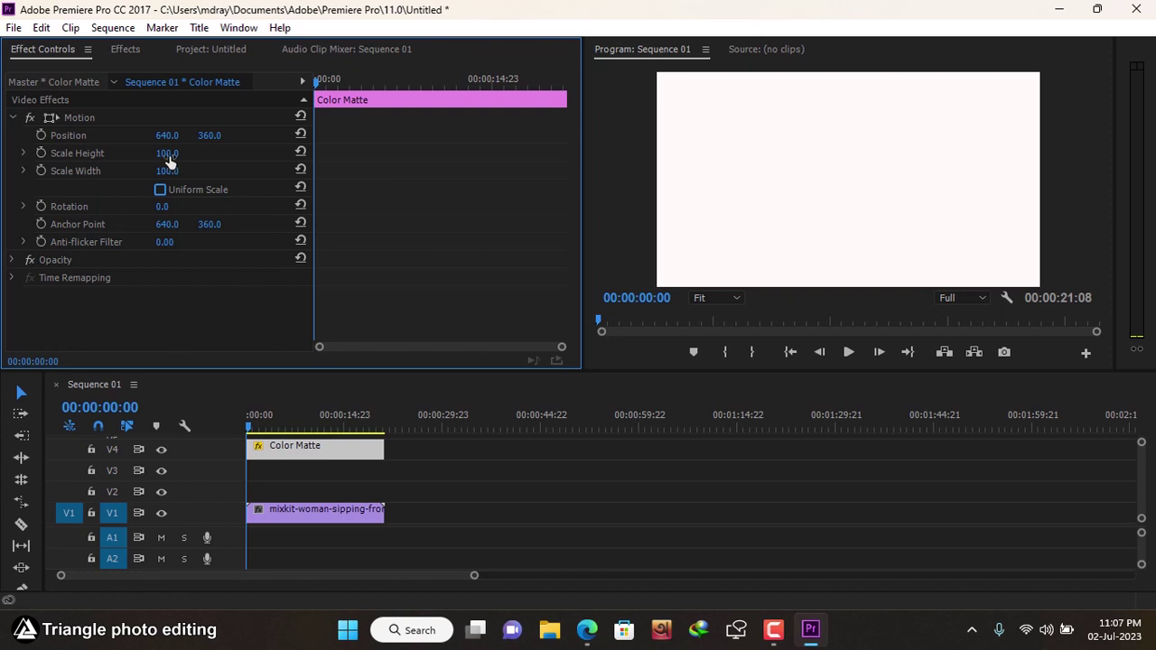
{"action": "left_click", "coordinate": [168, 153]}
{"action": "type", "text": "2"}
{"action": "key", "text": "Return"}
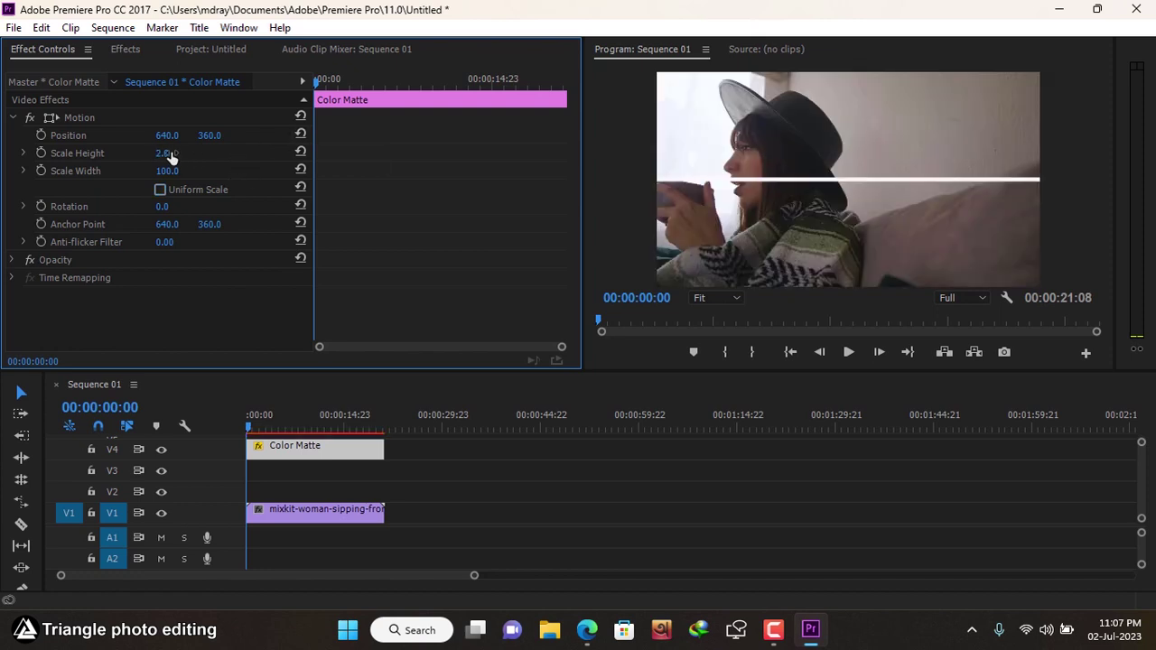
{"action": "type", "text": "3"}
{"action": "key", "text": "Return"}
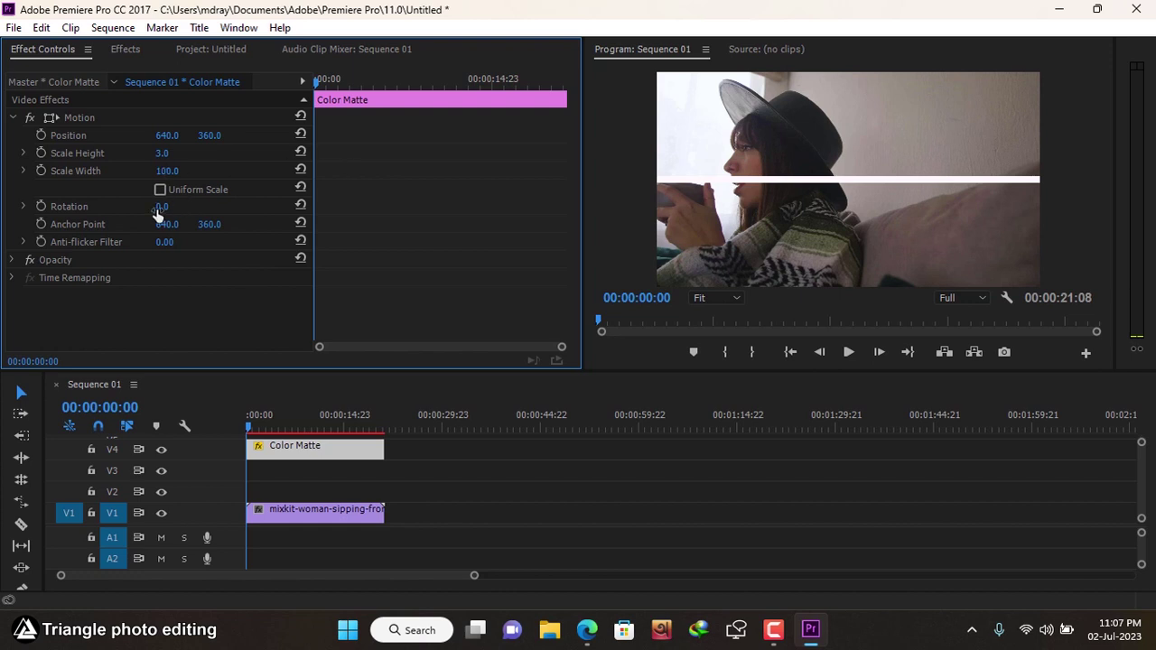
Rotate the V4 matte to 49° and set its horizontal position to 120 as a diagonal divider across the frame's lower-left area.
{"action": "left_click_drag", "start_coordinate": [166, 206], "coordinate": [41, 137]}
{"action": "left_click_drag", "start_coordinate": [170, 209], "coordinate": [158, 210]}
{"action": "left_click", "coordinate": [347, 513]}
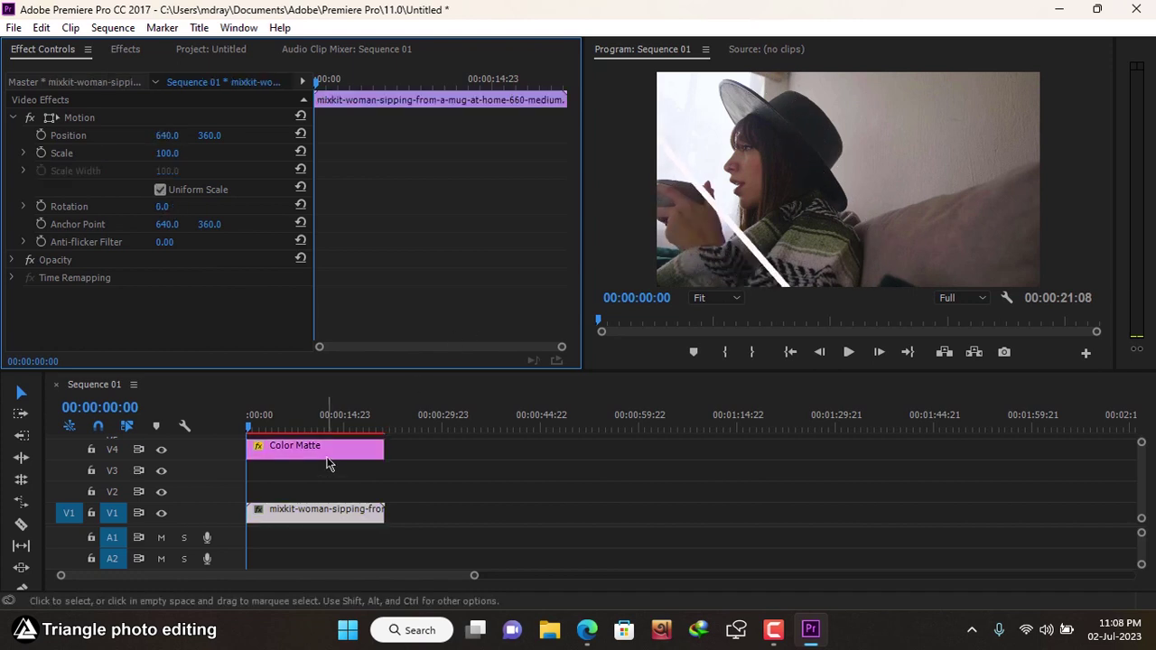
Duplicate the diagonal V4 matte onto V5 and shift the copy rightward in the frame as a second parallel divider.
{"action": "left_click", "coordinate": [328, 463]}
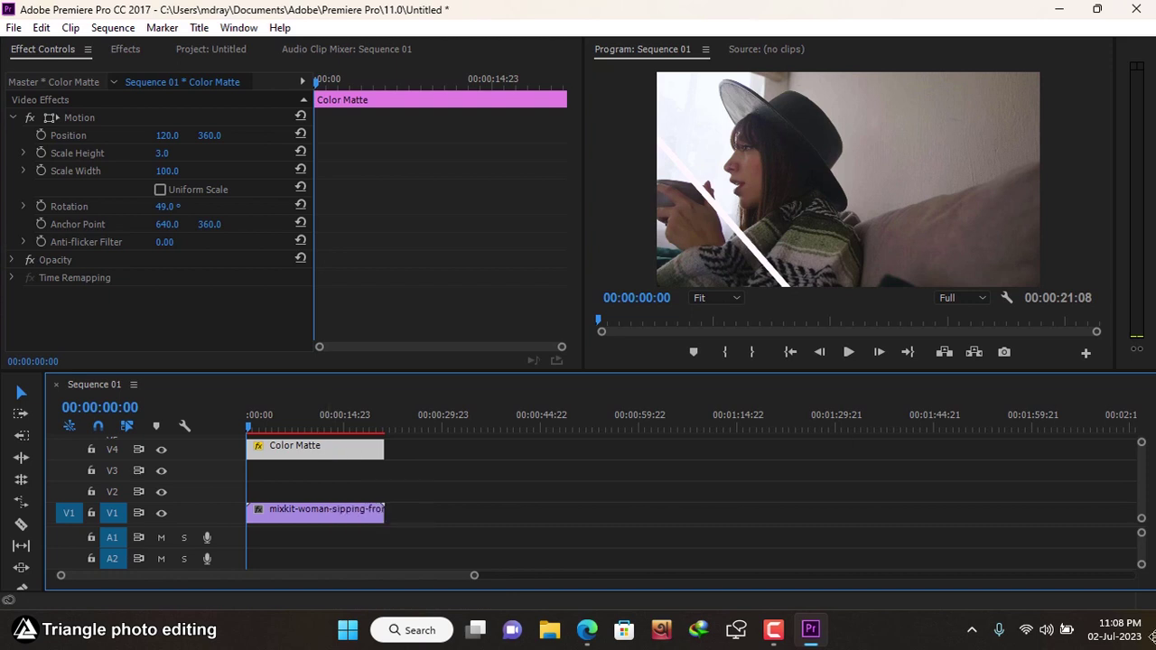
{"action": "scroll", "coordinate": [357, 474], "scroll_direction": "up", "scroll_amount": 1}
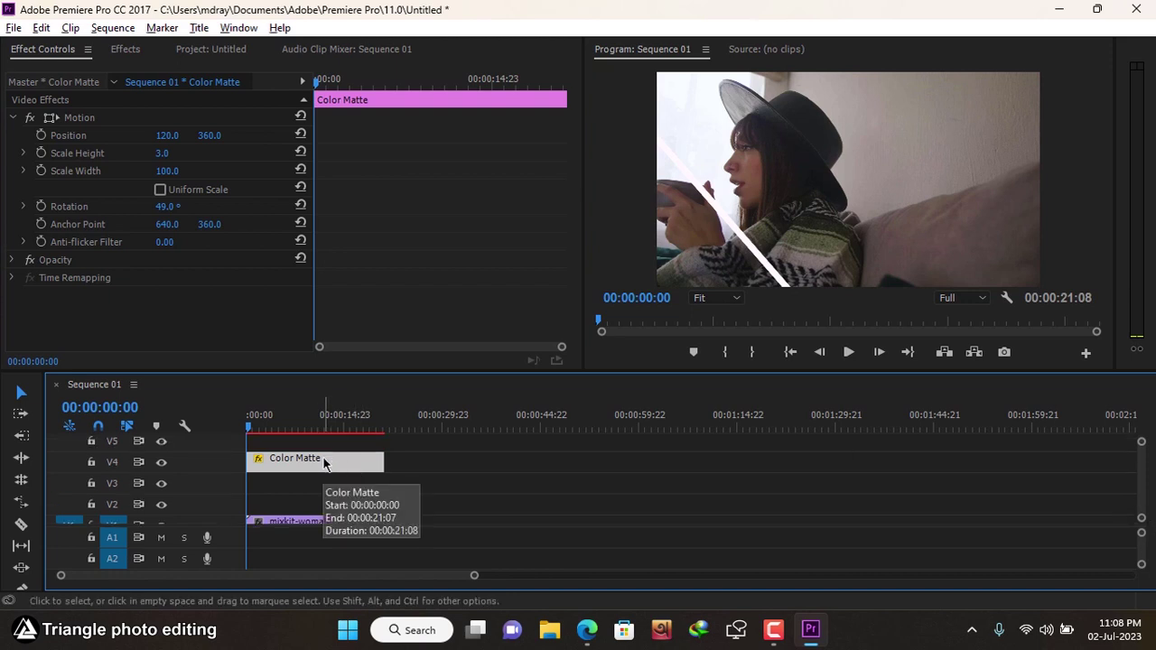
{"action": "left_click_drag", "start_coordinate": [325, 463], "coordinate": [326, 448]}
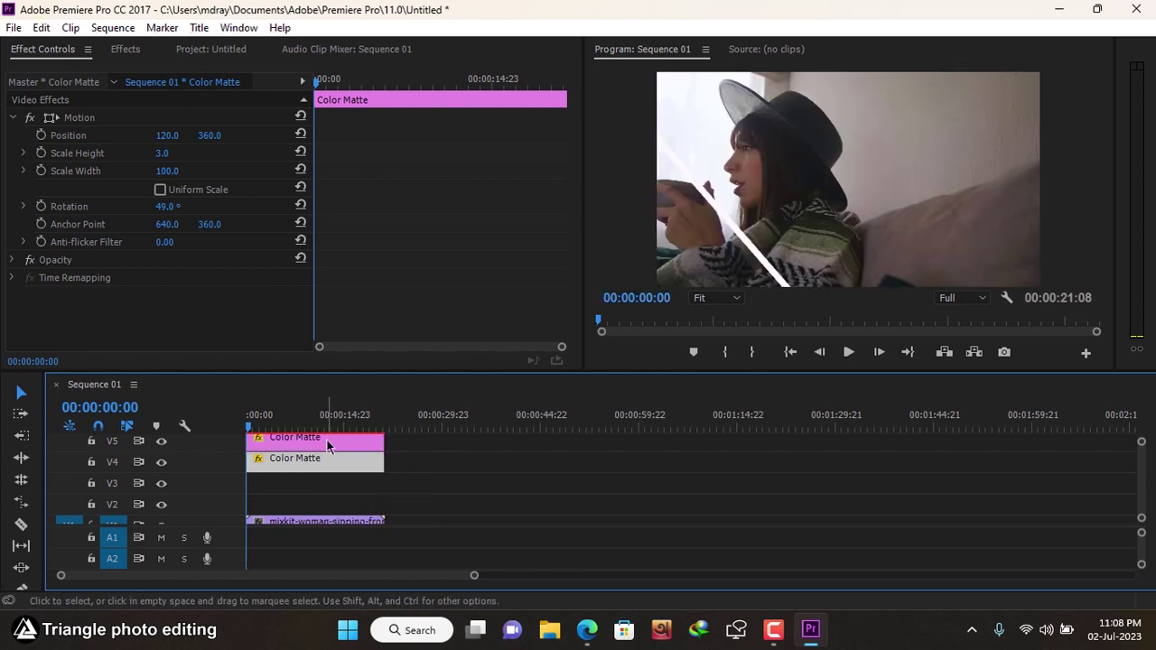
{"action": "left_click", "coordinate": [325, 459]}
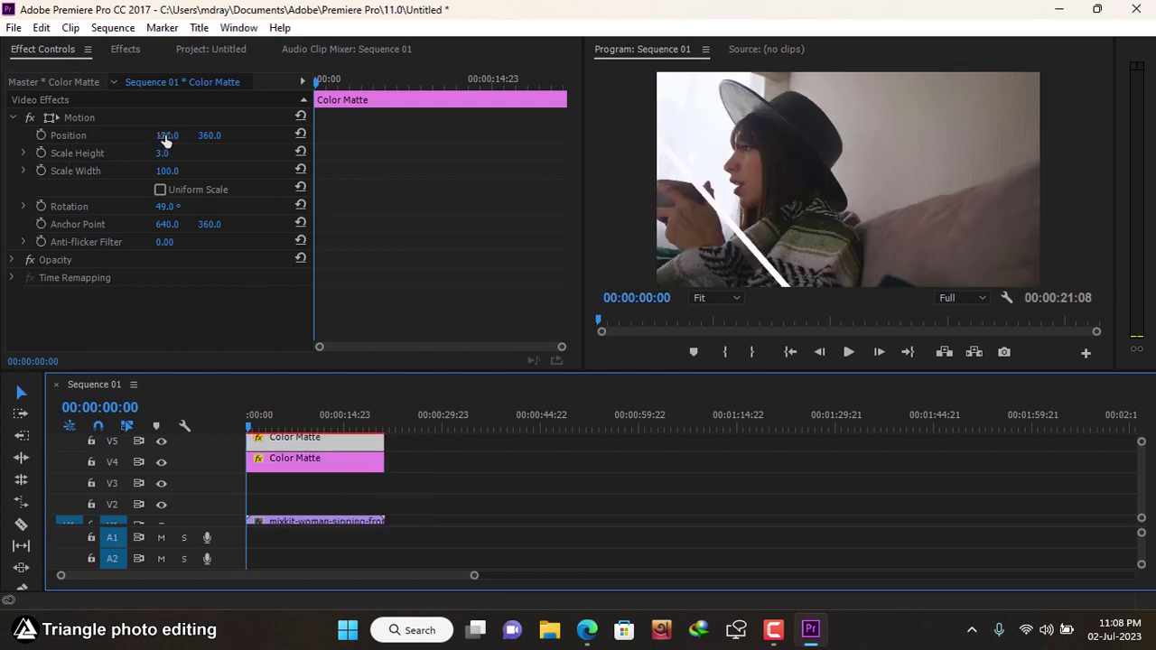
{"action": "left_click_drag", "start_coordinate": [161, 136], "coordinate": [349, 135]}
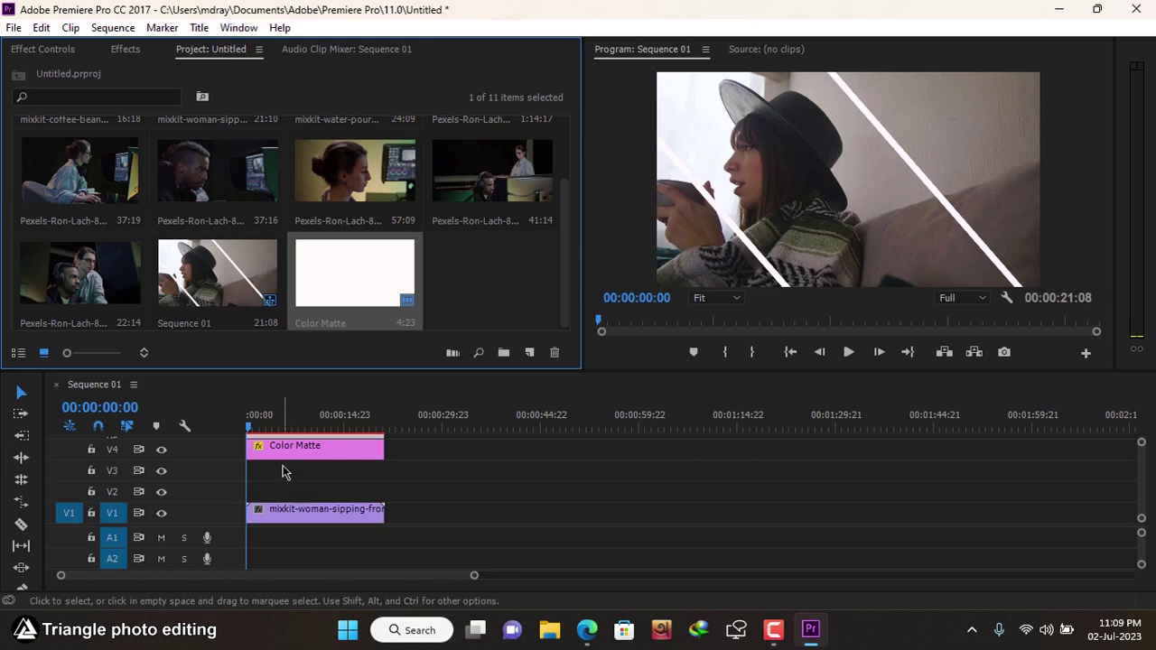
Place the mixkit-coffee-beans clip at the start of V2 above the woman-sipping clip.
{"action": "scroll", "coordinate": [529, 289], "scroll_direction": "up", "scroll_amount": 2}
{"action": "left_click_drag", "start_coordinate": [82, 158], "coordinate": [314, 498]}
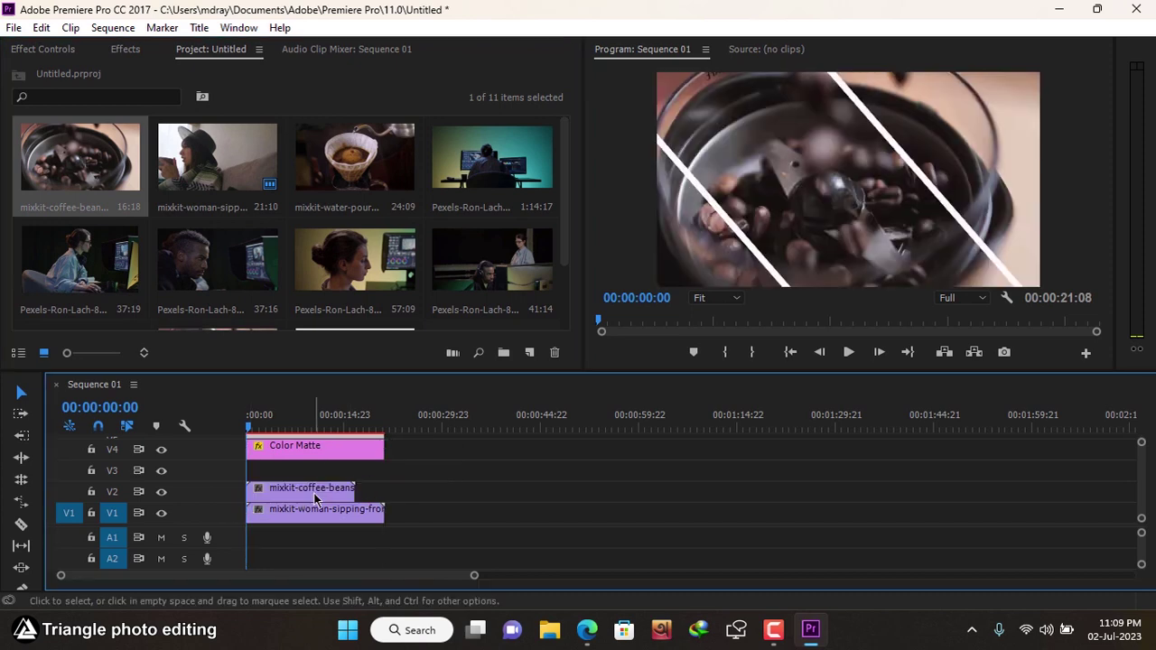
{"action": "left_click", "coordinate": [315, 497]}
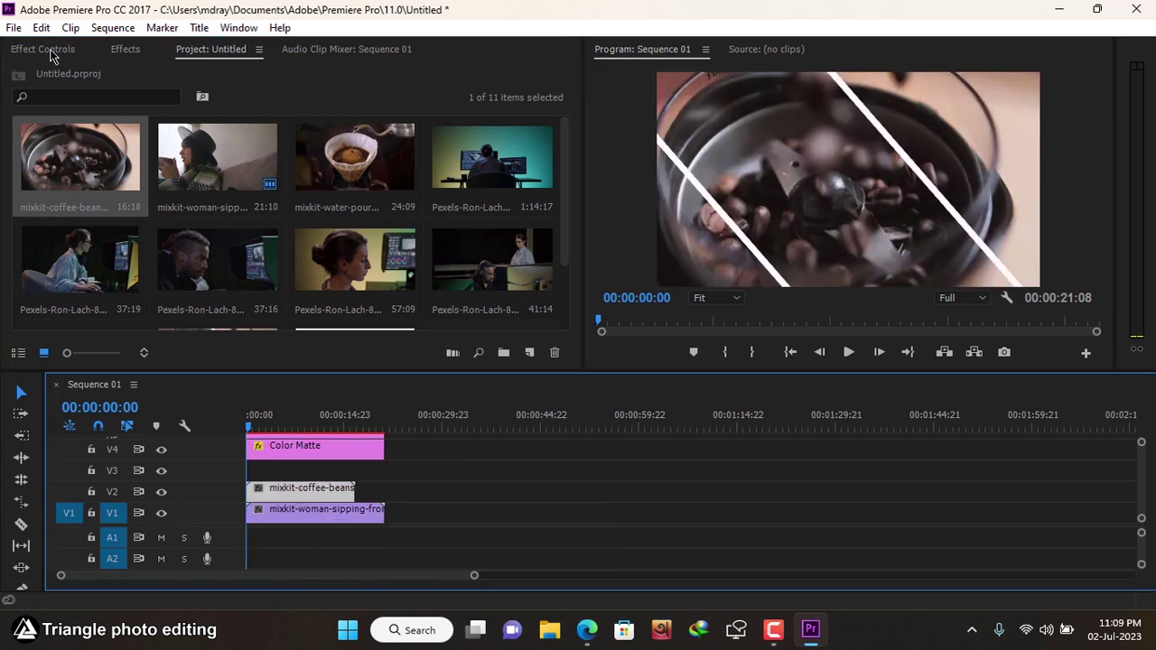
Set the coffee-beans clip's Scale to 73 and its Position to 230, 503 so it covers the frame's lower-left corner.
{"action": "left_click", "coordinate": [47, 50]}
{"action": "left_click_drag", "start_coordinate": [163, 154], "coordinate": [0, 136]}
{"action": "left_click_drag", "start_coordinate": [205, 137], "coordinate": [335, 136]}
{"action": "left_click_drag", "start_coordinate": [163, 154], "coordinate": [150, 153]}
{"action": "left_click_drag", "start_coordinate": [167, 137], "coordinate": [64, 136]}
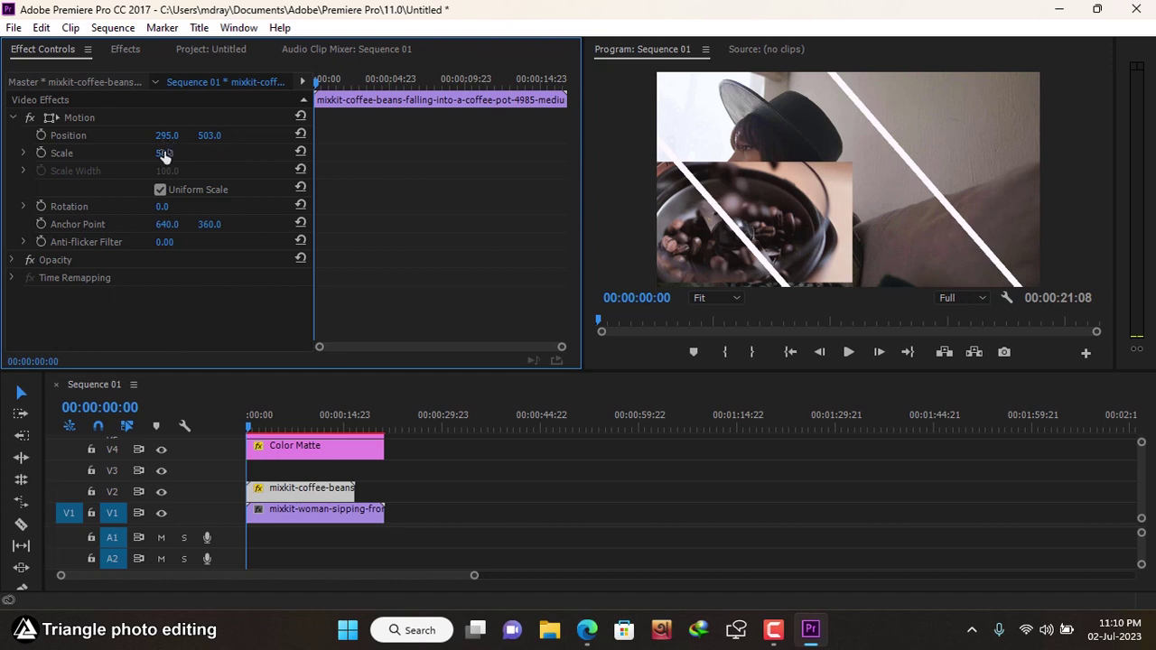
{"action": "left_click_drag", "start_coordinate": [166, 154], "coordinate": [182, 153]}
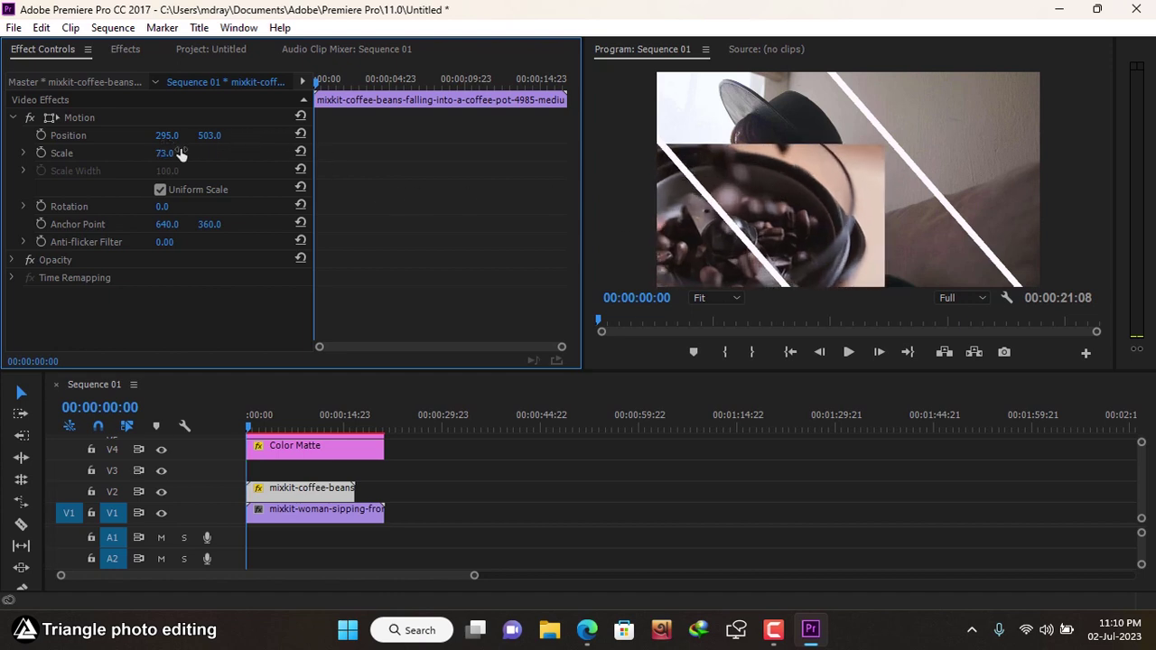
{"action": "left_click_drag", "start_coordinate": [168, 136], "coordinate": [109, 136]}
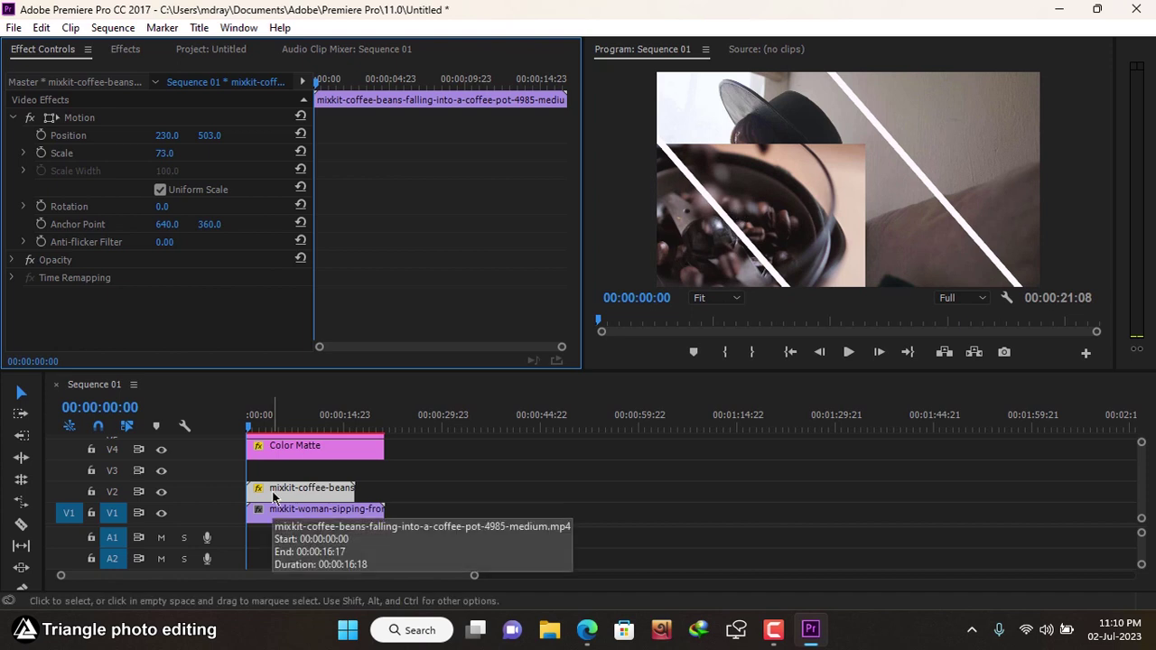
Draw a closed triangular opacity mask on the coffee-beans clip with the Pen tool, following the lower-left diagonal divider and enclosing that corner.
{"action": "left_click", "coordinate": [11, 261]}
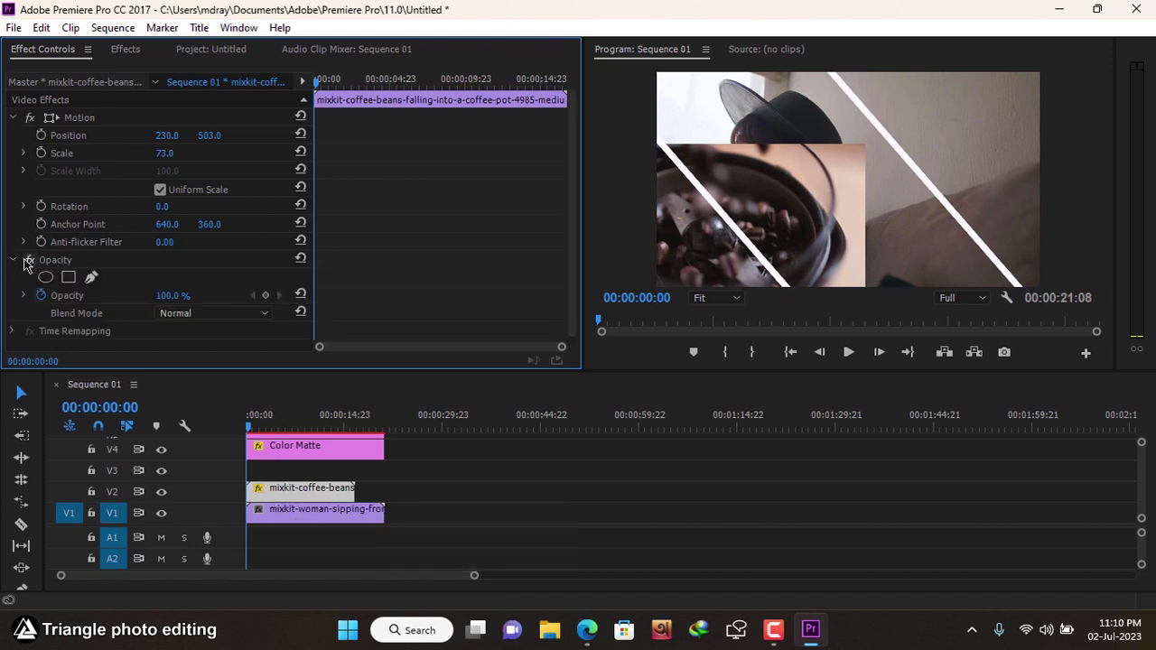
{"action": "left_click", "coordinate": [92, 277]}
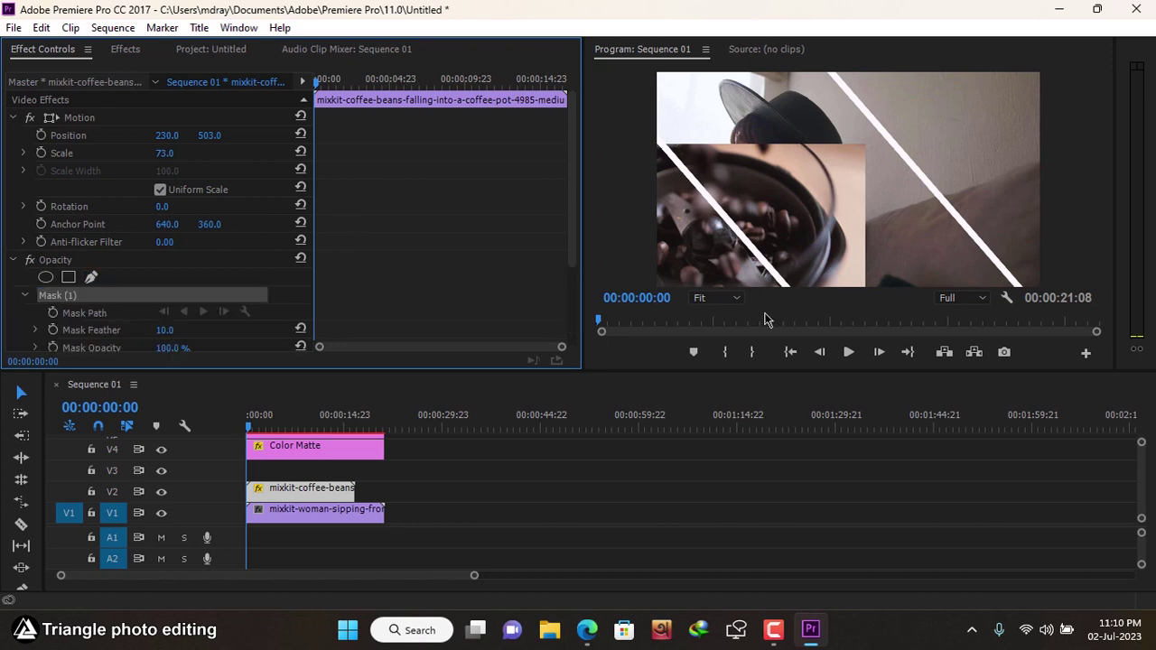
{"action": "left_click", "coordinate": [738, 300]}
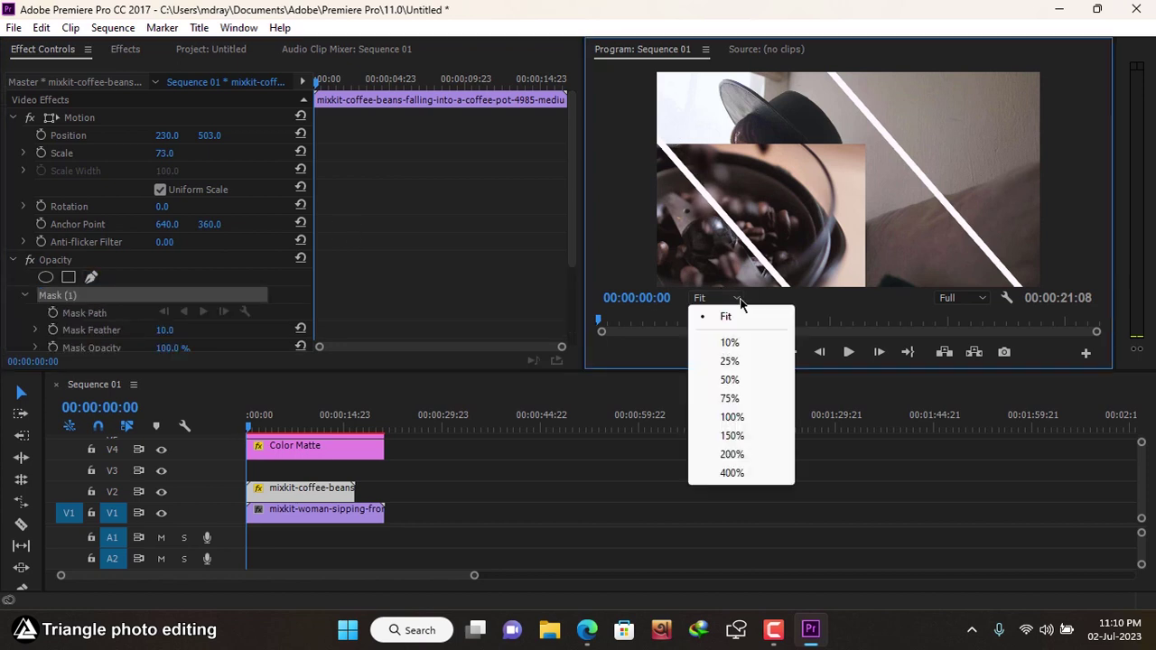
{"action": "left_click", "coordinate": [741, 401]}
{"action": "left_click", "coordinate": [730, 298]}
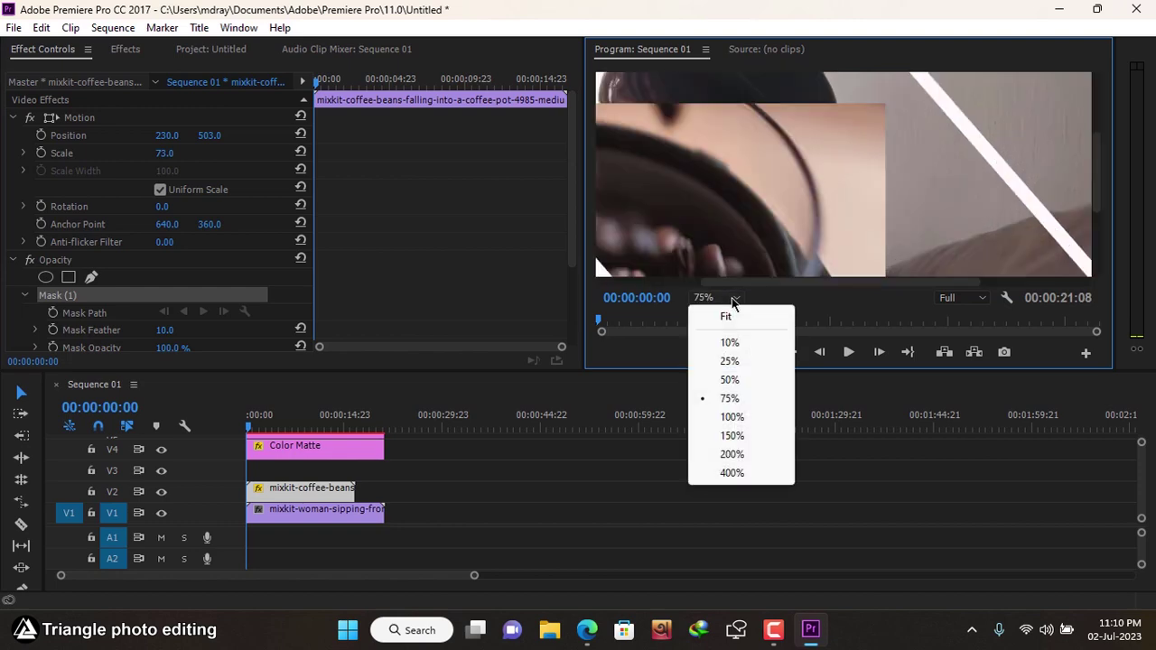
{"action": "left_click", "coordinate": [737, 362]}
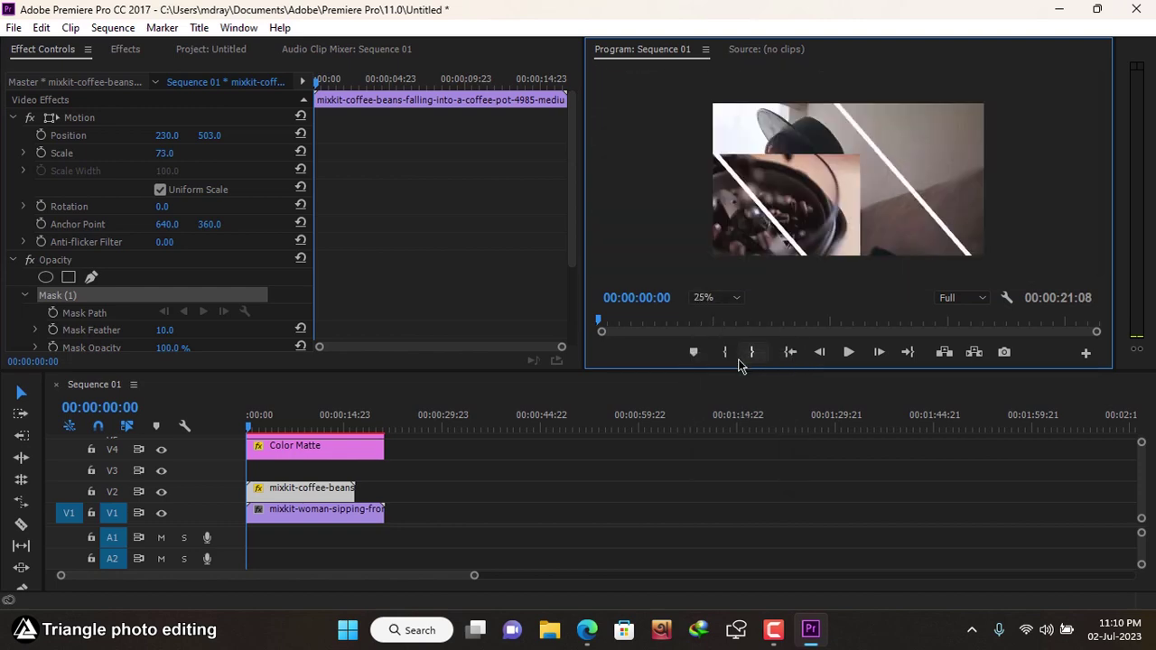
{"action": "left_click", "coordinate": [709, 147]}
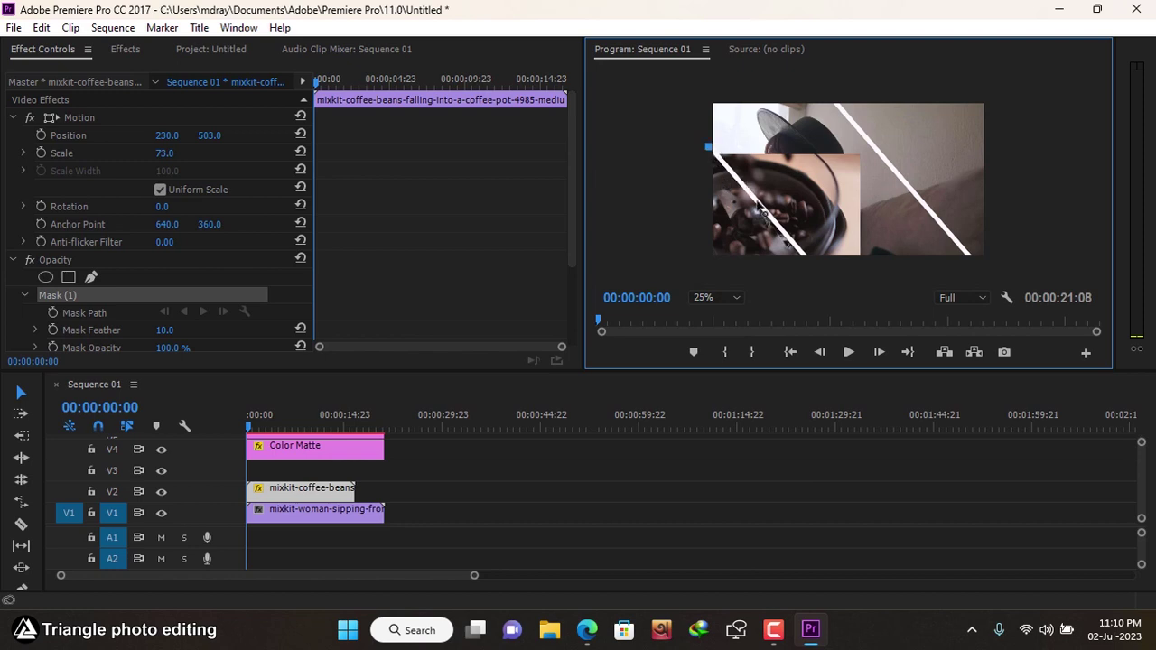
{"action": "left_click", "coordinate": [811, 263]}
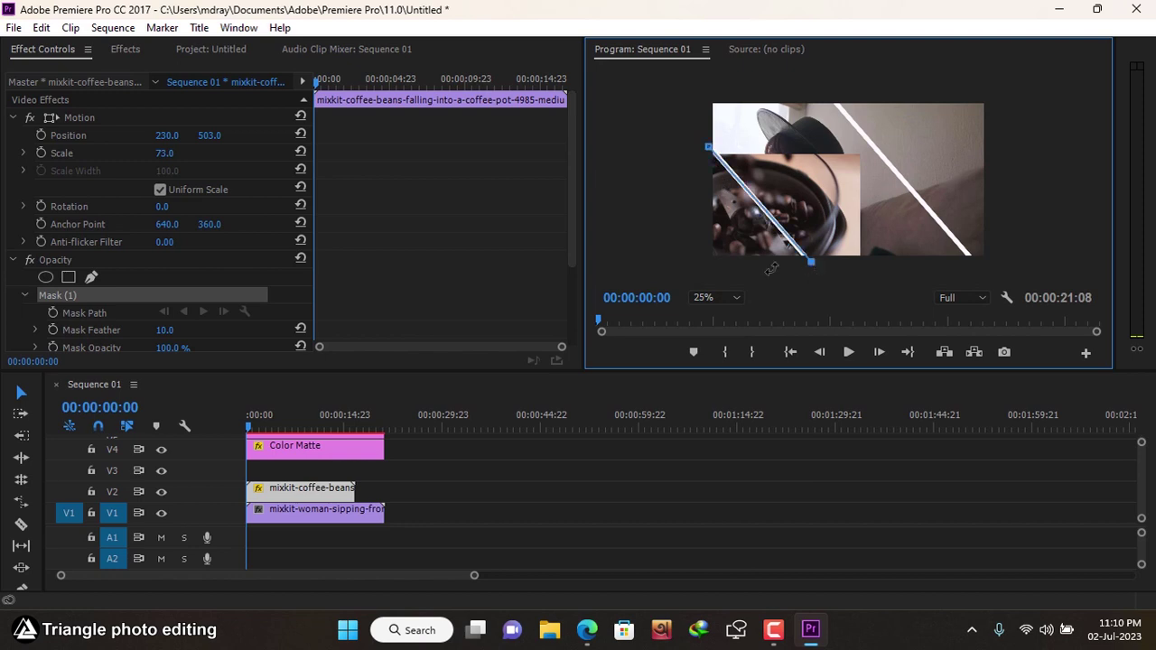
{"action": "left_click", "coordinate": [690, 269]}
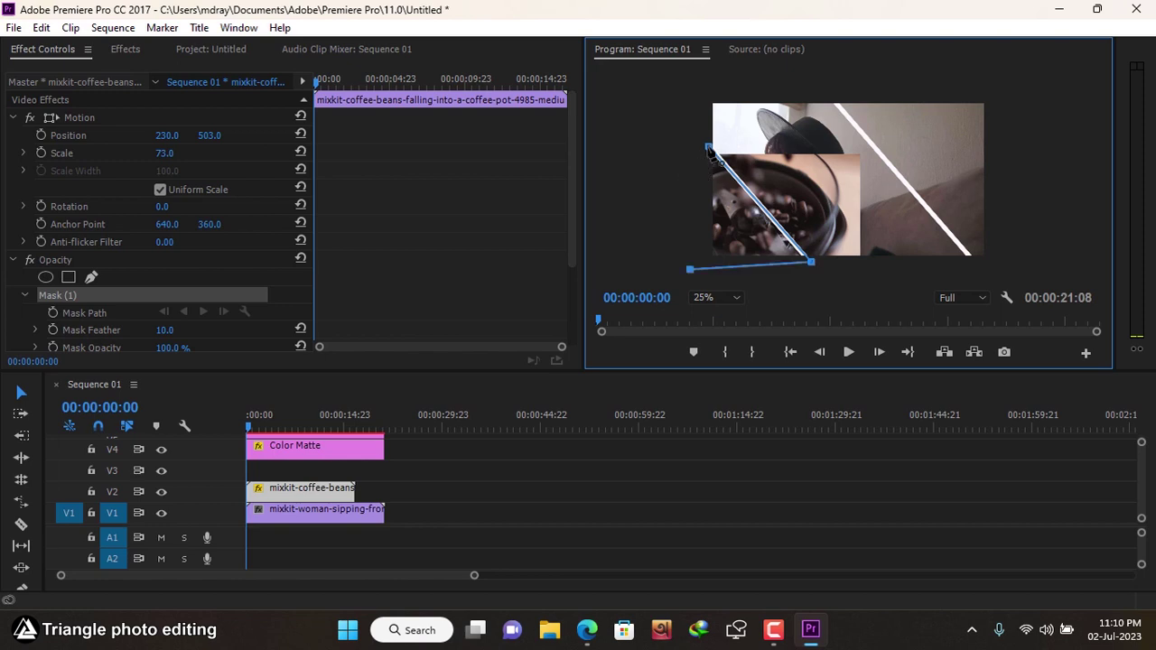
{"action": "left_click", "coordinate": [709, 147]}
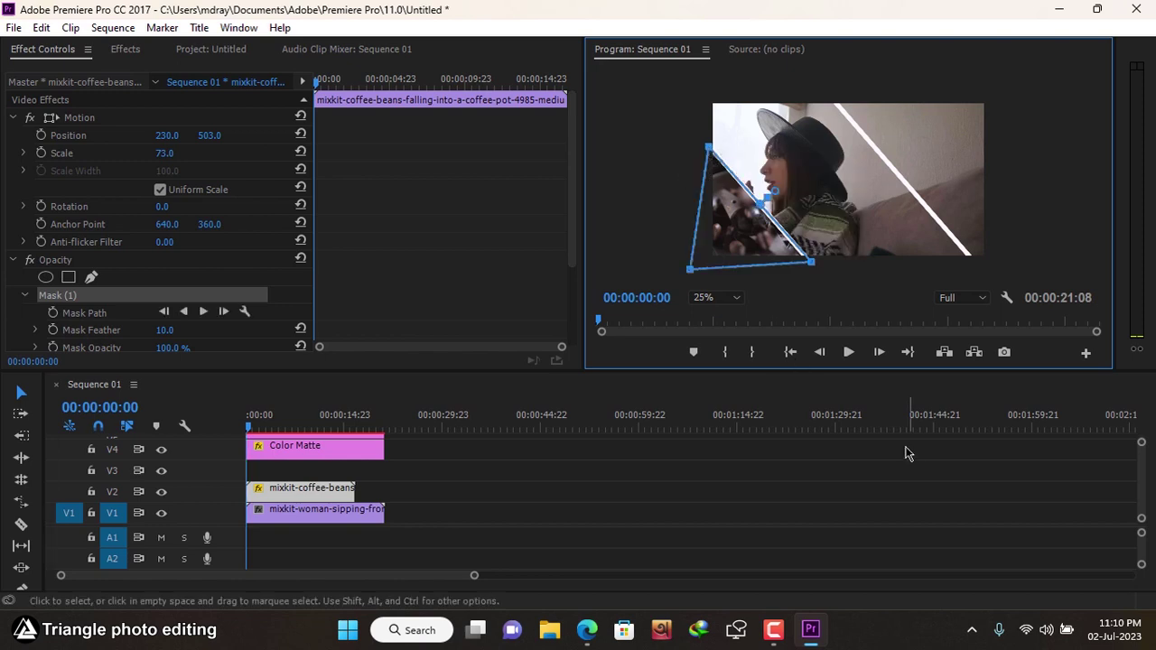
{"action": "left_click", "coordinate": [442, 488]}
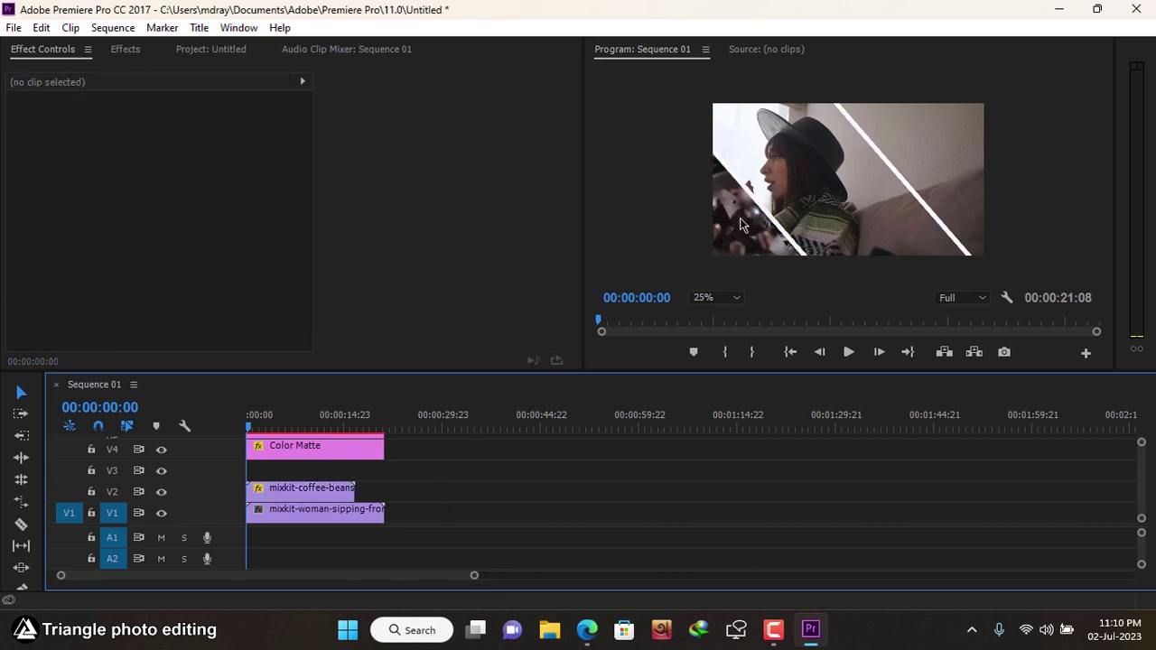
Place the mixkit-water-poured clip at the start of V3 and set its horizontal position to 1146 and Scale to 101.
{"action": "left_click", "coordinate": [197, 50]}
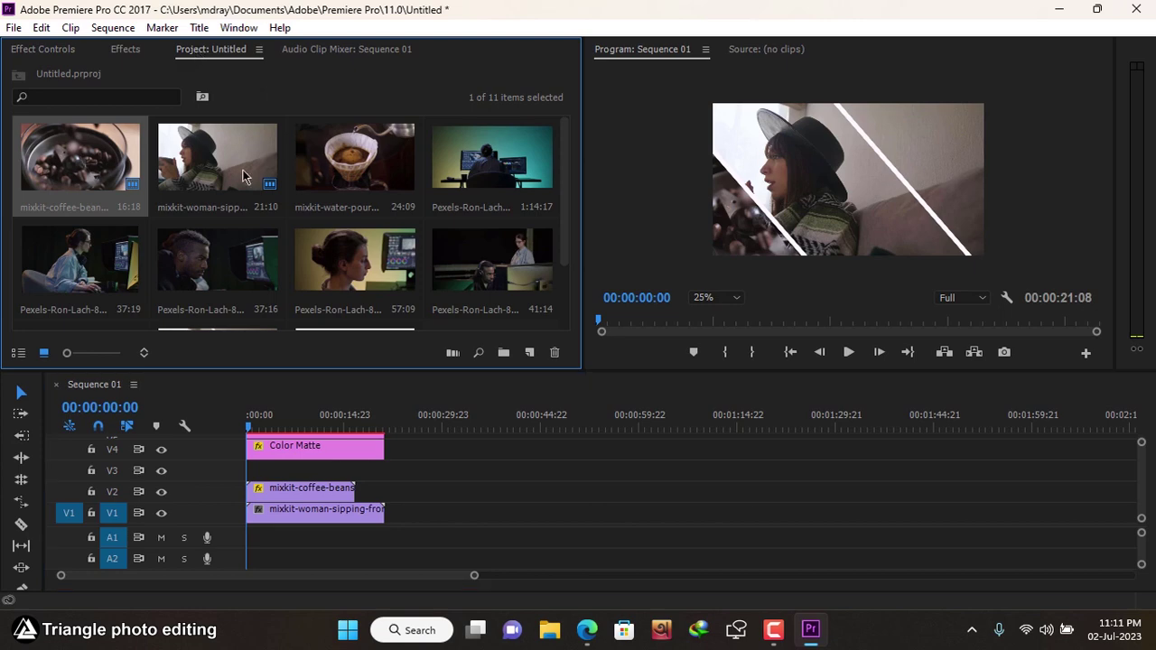
{"action": "left_click_drag", "start_coordinate": [350, 151], "coordinate": [296, 476]}
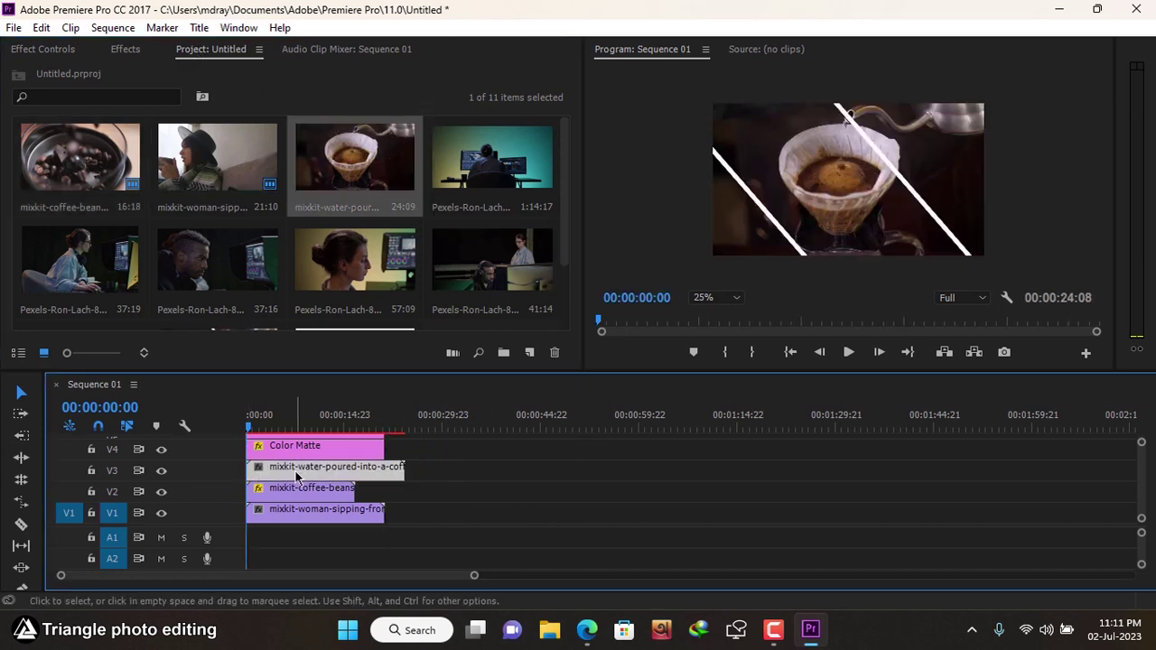
{"action": "left_click", "coordinate": [42, 50]}
{"action": "left_click", "coordinate": [743, 299]}
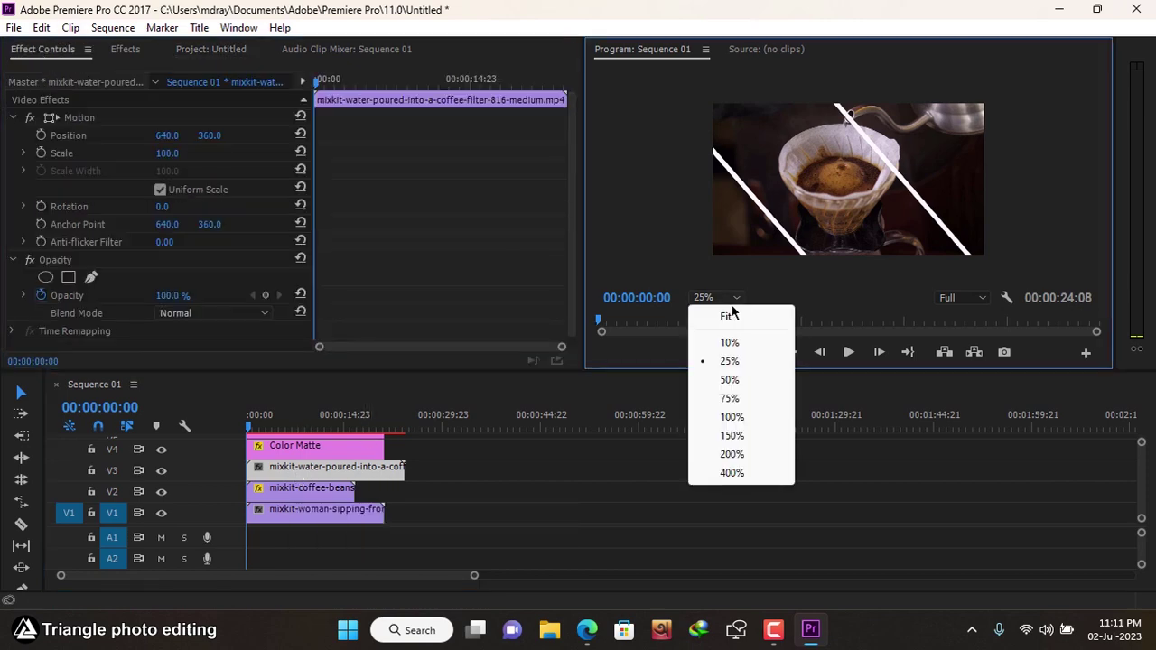
{"action": "left_click", "coordinate": [772, 312]}
{"action": "left_click_drag", "start_coordinate": [173, 156], "coordinate": [621, 133]}
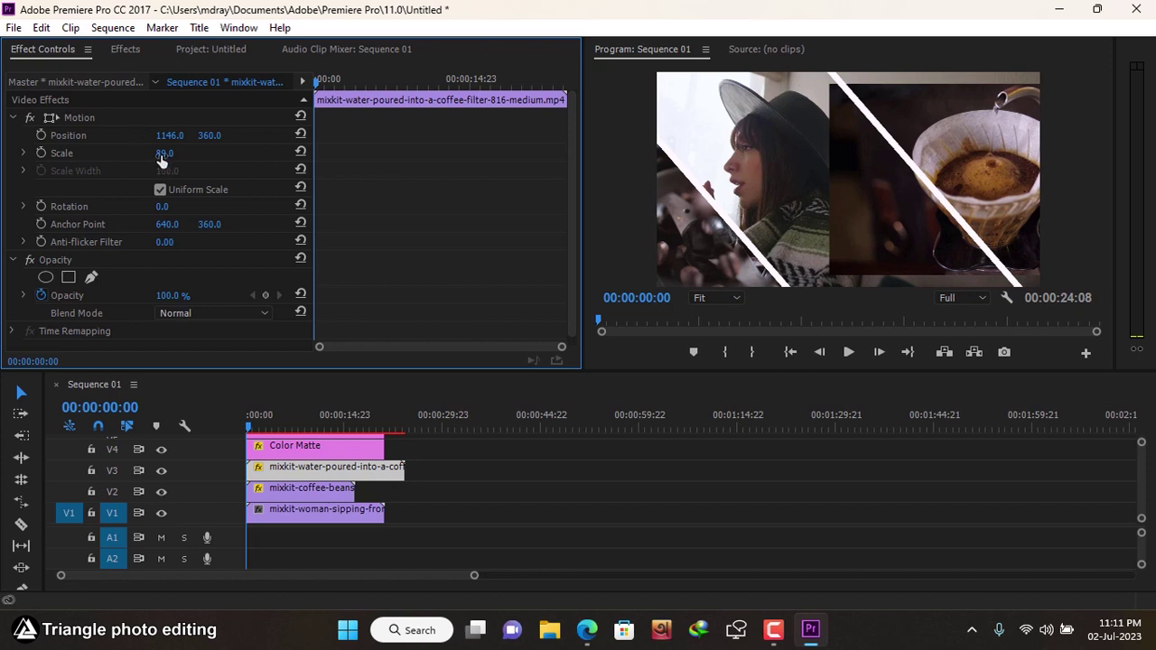
{"action": "left_click_drag", "start_coordinate": [181, 153], "coordinate": [178, 153]}
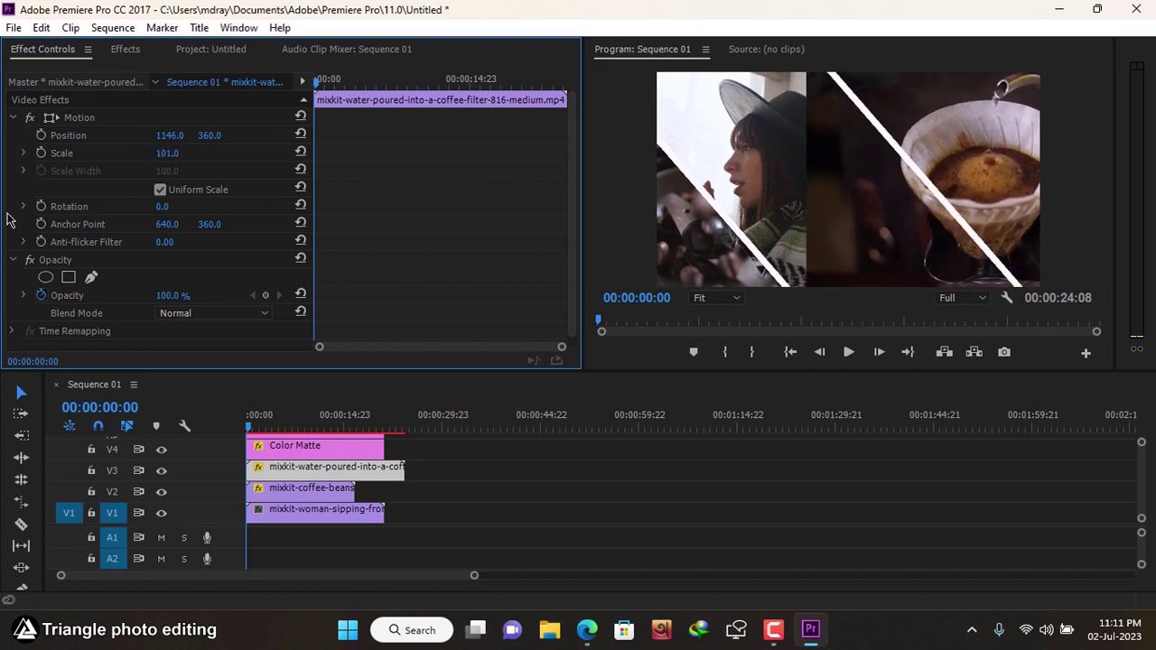
Draw a closed opacity mask on the water-poured clip with the Pen tool, following the second diagonal divider and enclosing the frame's upper-right area.
{"action": "left_click", "coordinate": [734, 299]}
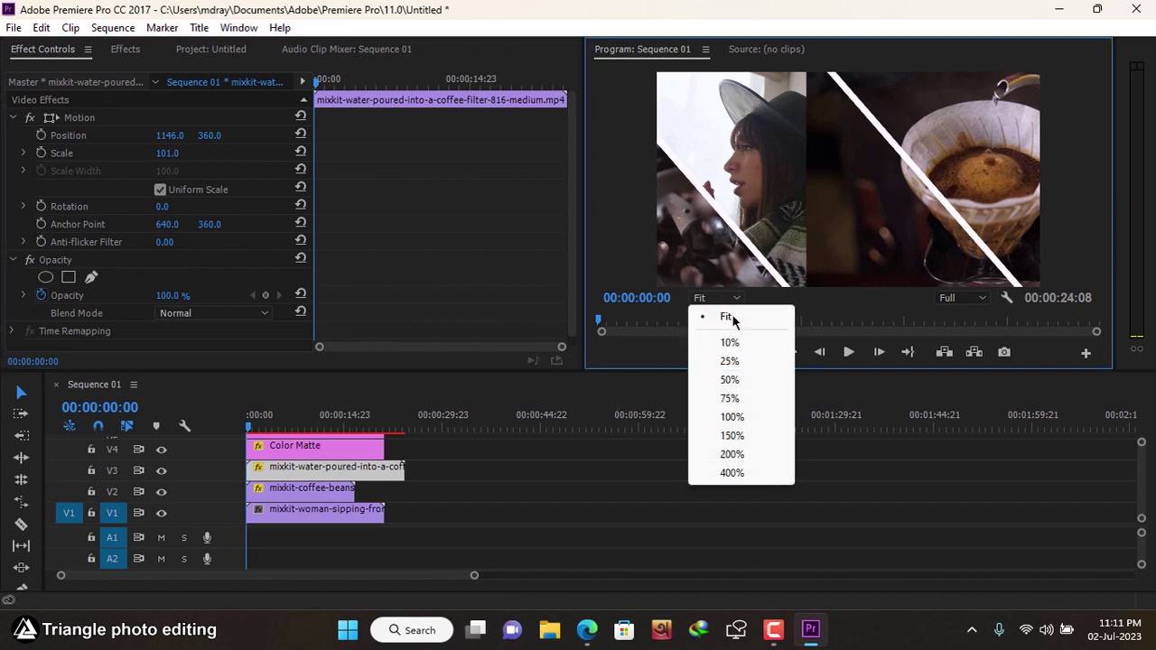
{"action": "left_click", "coordinate": [730, 380]}
{"action": "left_click", "coordinate": [736, 302]}
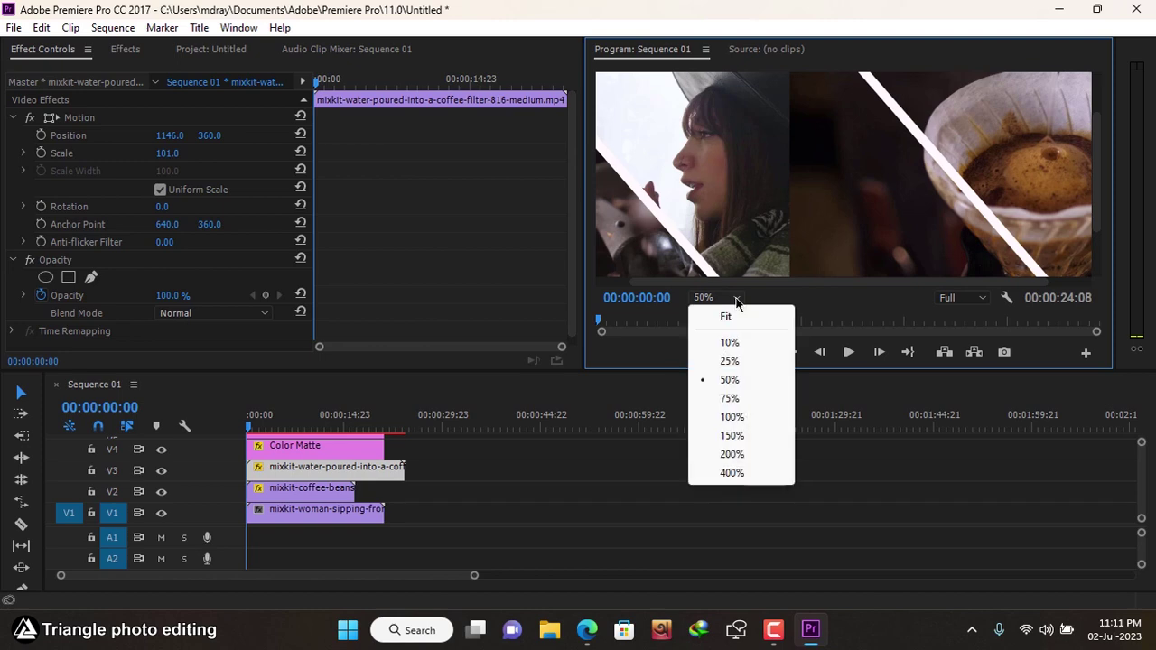
{"action": "left_click", "coordinate": [730, 361]}
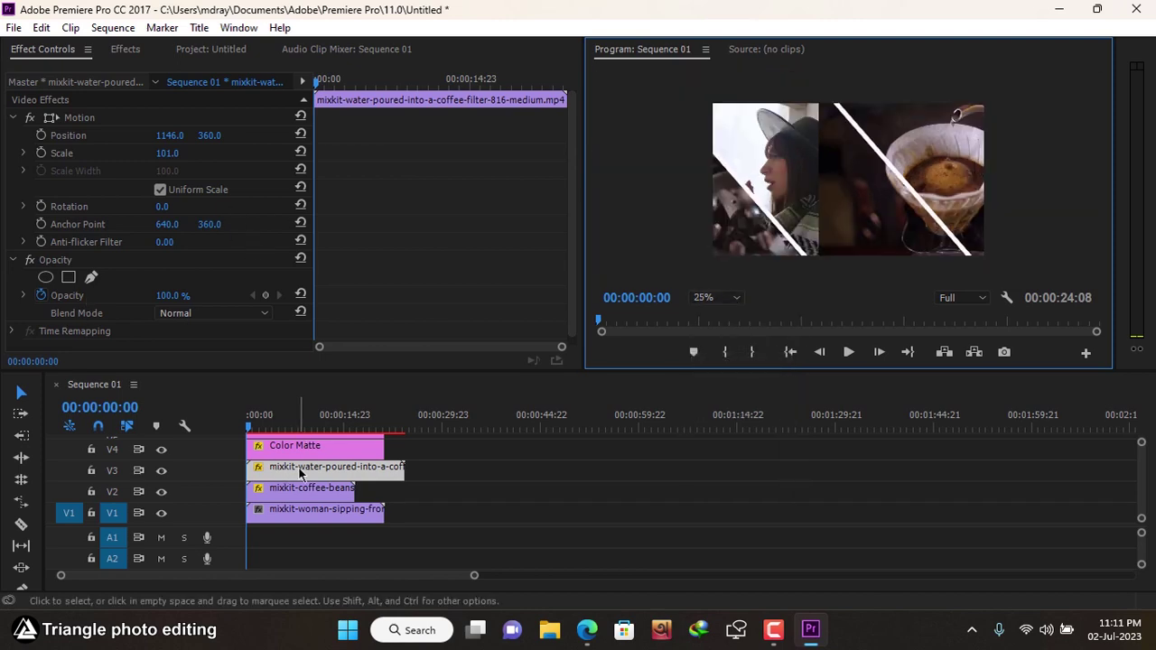
{"action": "left_click", "coordinate": [92, 278]}
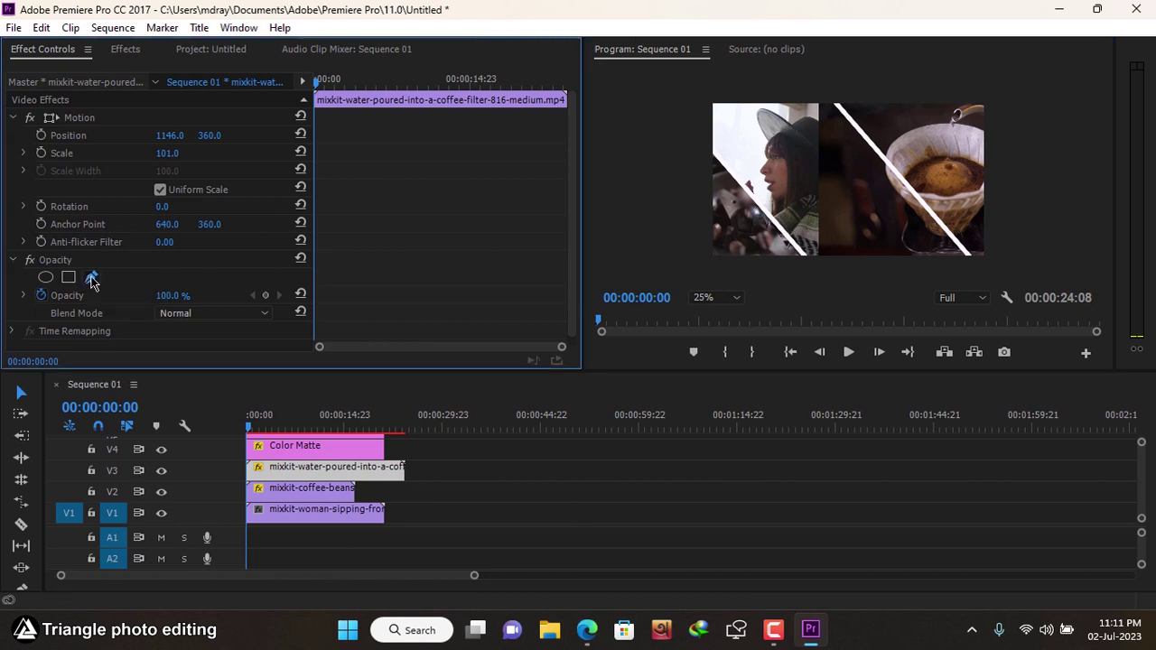
{"action": "left_click", "coordinate": [834, 101]}
{"action": "left_click", "coordinate": [970, 260]}
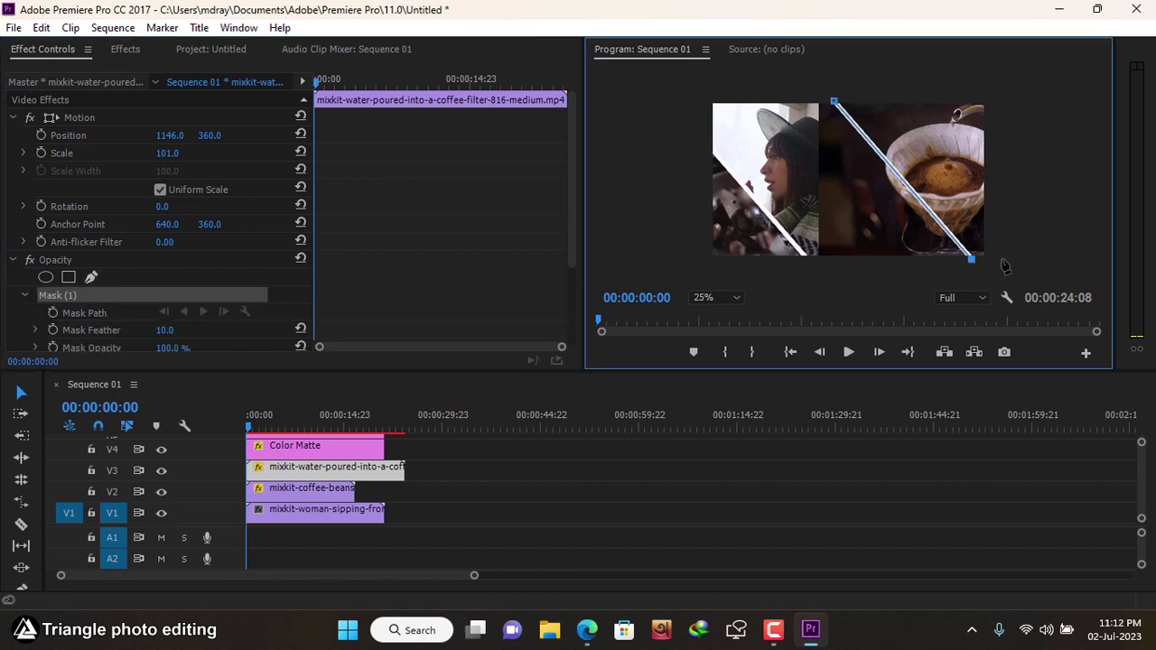
{"action": "left_click", "coordinate": [1008, 264]}
{"action": "left_click", "coordinate": [1002, 78]}
{"action": "left_click", "coordinate": [839, 78]}
{"action": "left_click", "coordinate": [833, 101]}
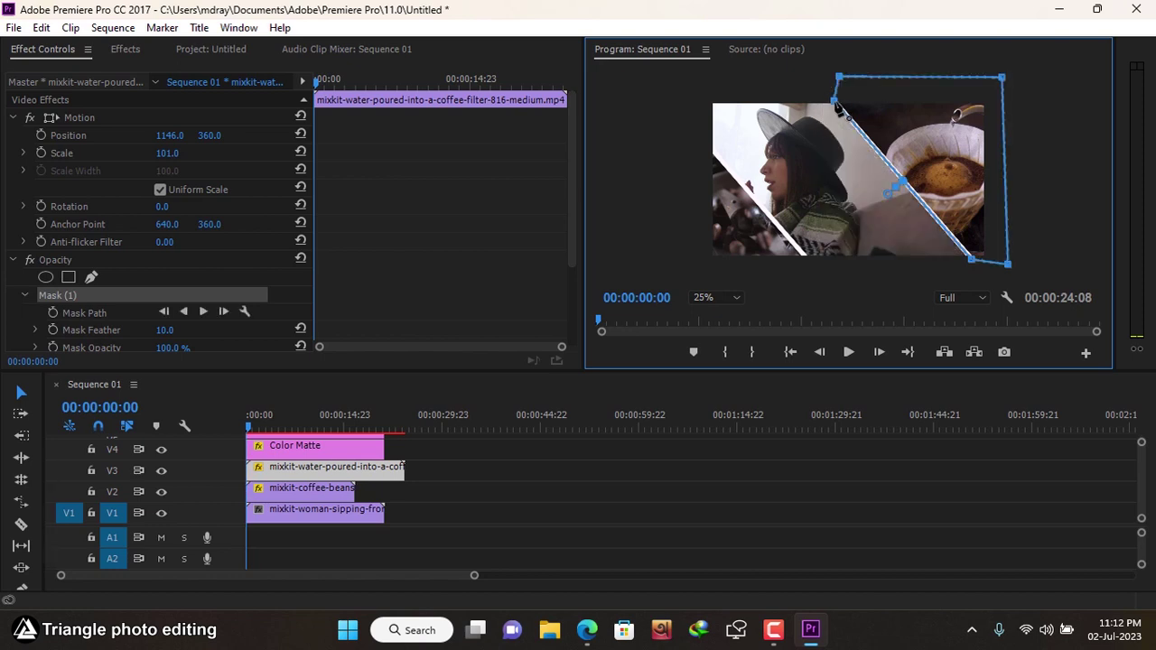
{"action": "left_click", "coordinate": [470, 476]}
Trim the color mattes, the water-poured clip and the woman-sipping clip to end together with the coffee-beans clip.
{"action": "left_click", "coordinate": [737, 299]}
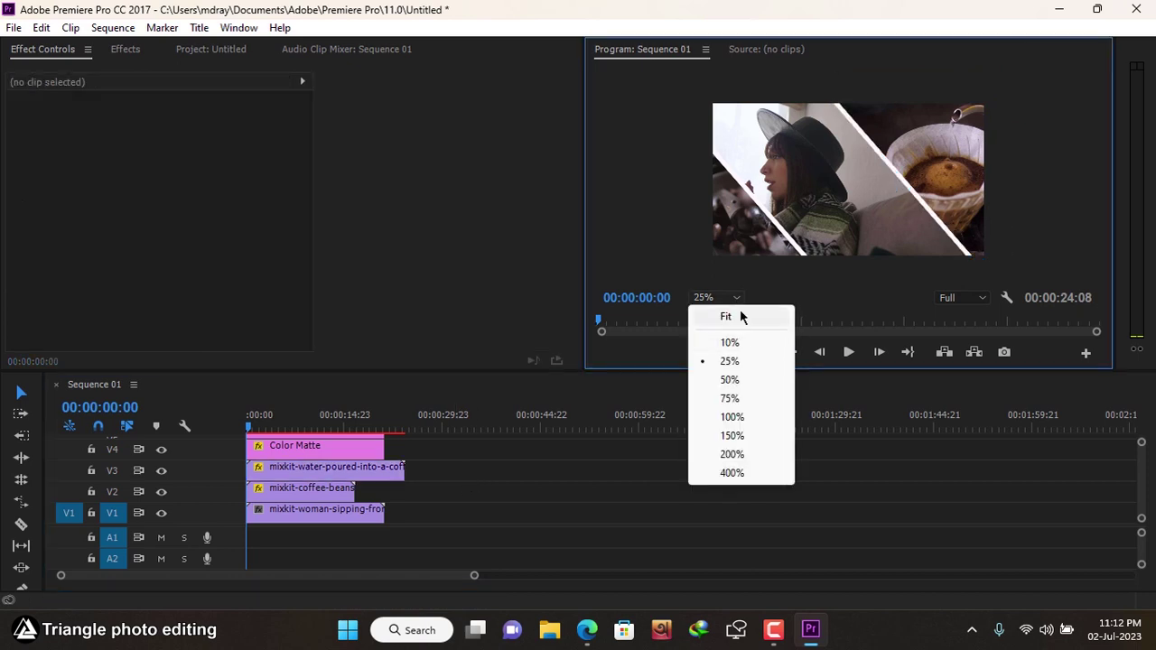
{"action": "left_click", "coordinate": [742, 315]}
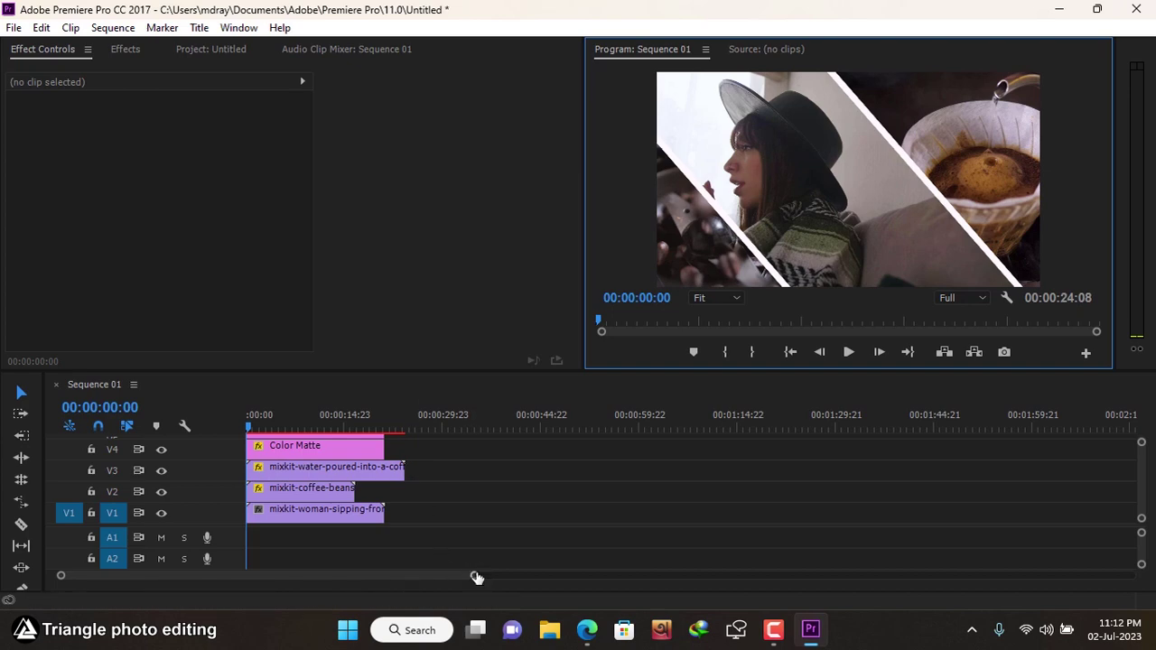
{"action": "left_click_drag", "start_coordinate": [475, 575], "coordinate": [428, 576]}
{"action": "left_click_drag", "start_coordinate": [410, 448], "coordinate": [377, 438]}
{"action": "left_click_drag", "start_coordinate": [438, 470], "coordinate": [377, 472]}
{"action": "left_click_drag", "start_coordinate": [411, 514], "coordinate": [371, 514]}
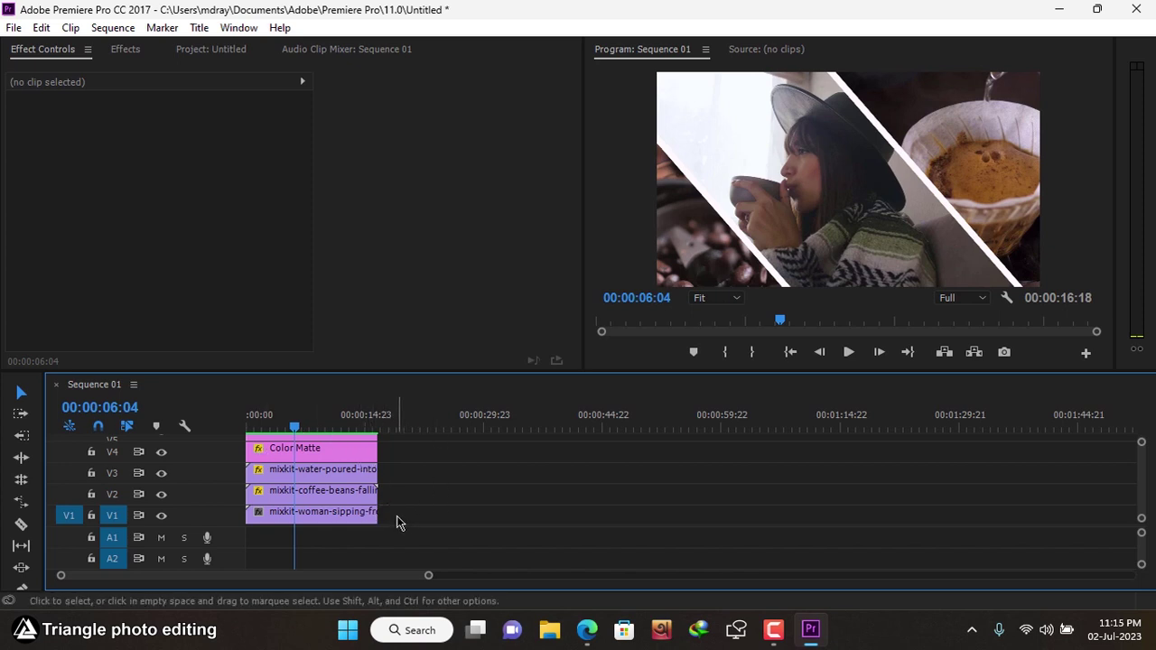
Nest all the clips and color mattes of the diagonal layout into one nested sequence with the default name.
{"action": "left_click_drag", "start_coordinate": [398, 518], "coordinate": [319, 425]}
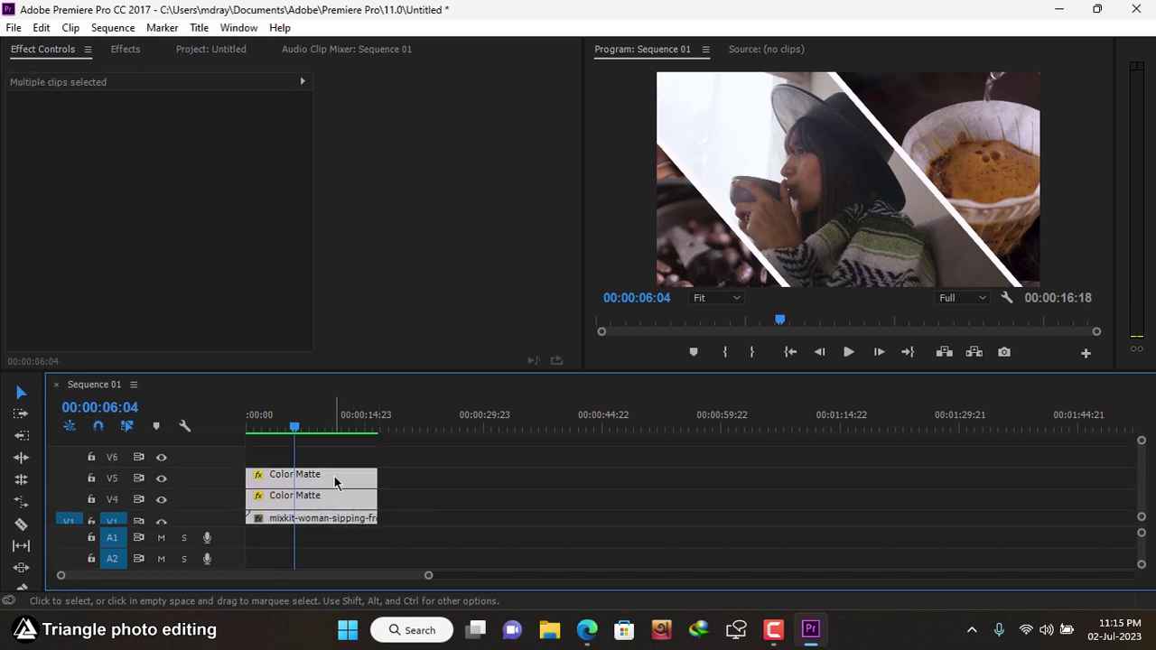
{"action": "right_click", "coordinate": [334, 480]}
{"action": "left_click", "coordinate": [395, 394]}
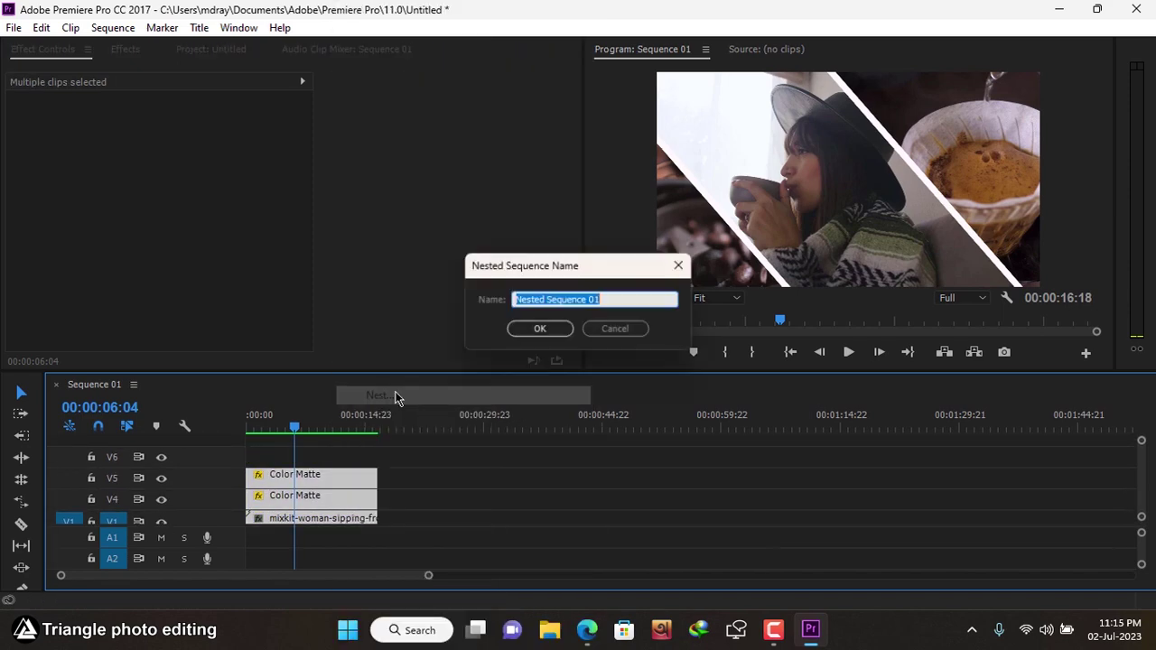
{"action": "left_click", "coordinate": [552, 332]}
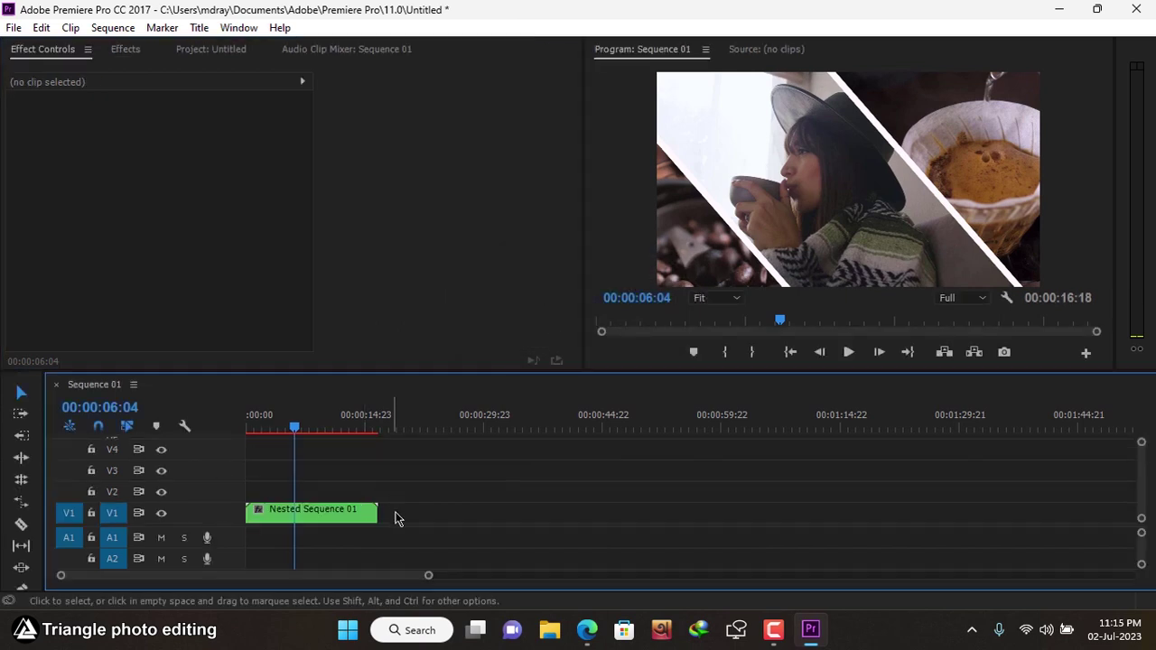